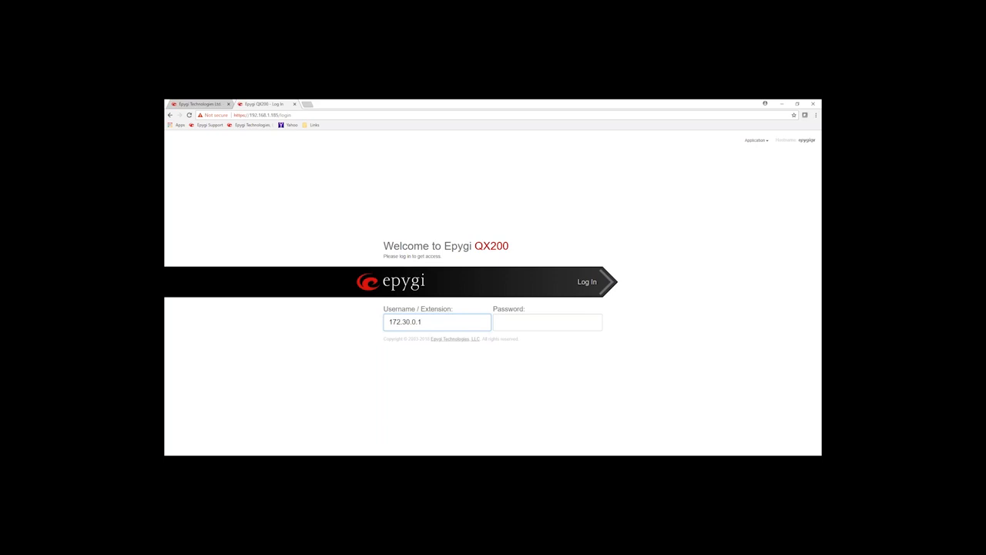
- Replace the Username value with 103, correcting the stray digits
left_click_drag(417, 326, 388, 324)
left_click(432, 324)
type("00")
double_click(437, 321)
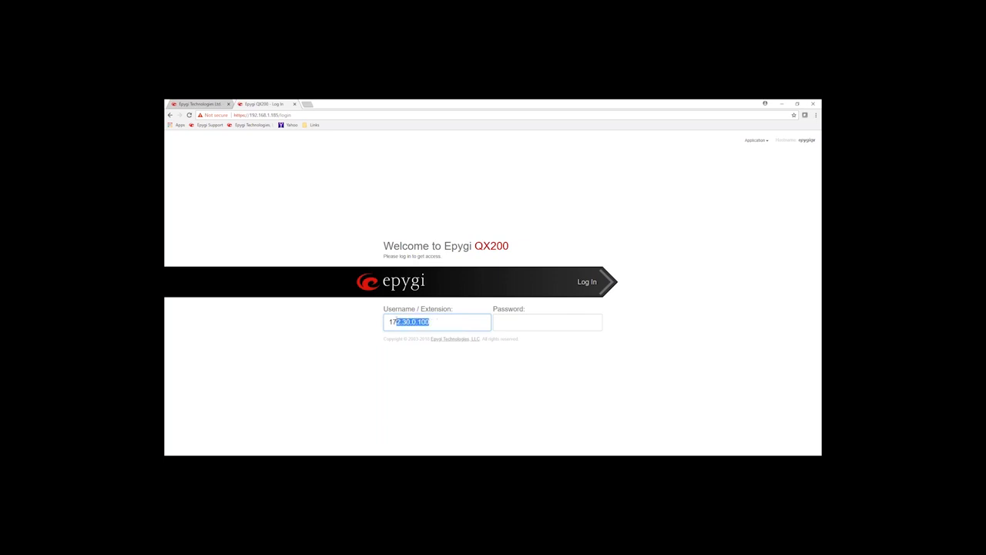
left_click(439, 320)
left_click_drag(437, 321, 422, 321)
key("BackSpace")
left_click_drag(429, 322, 387, 322)
type("130")
key("BackSpace")
type("03")
- Enter extension 103's password and submit the login
double_click(437, 310)
left_click(503, 319)
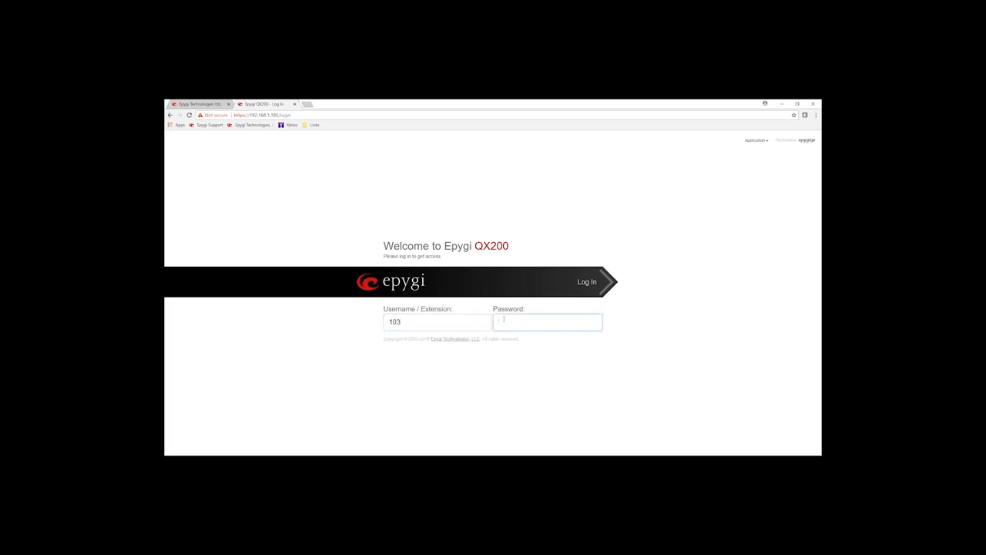
type("•••")
left_click(586, 282)
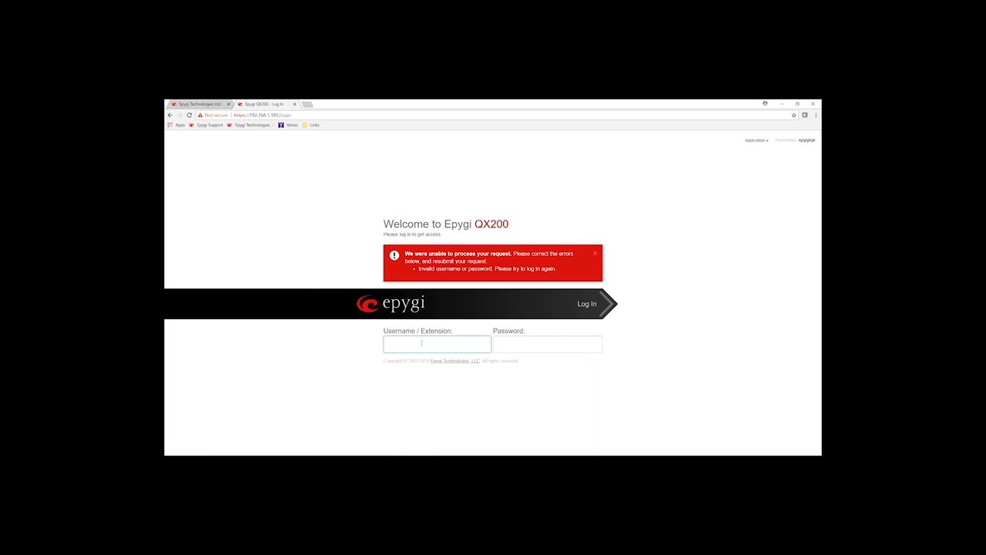
- Log in as extension 100 with its password, view its voice mailbox, then log out
type("100")
key("Tab")
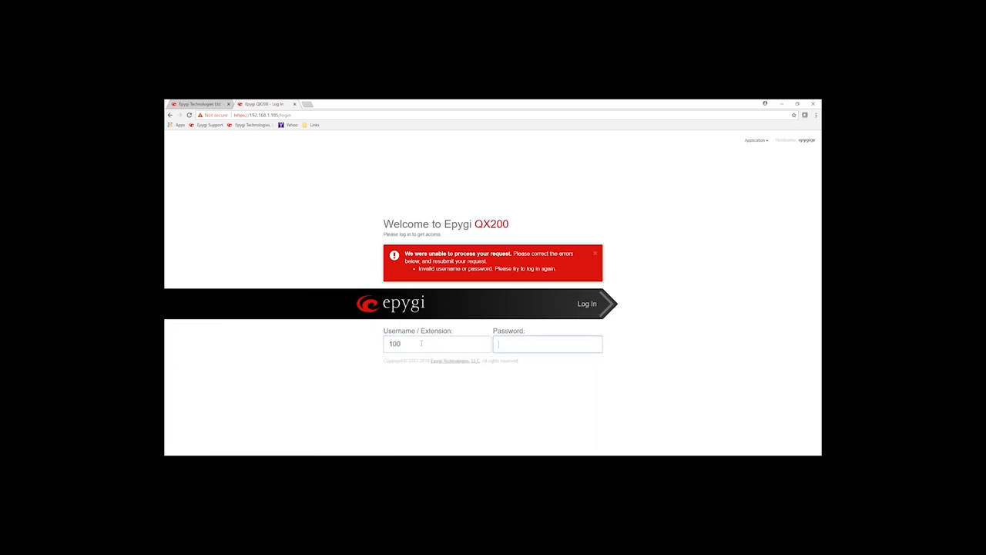
type("100")
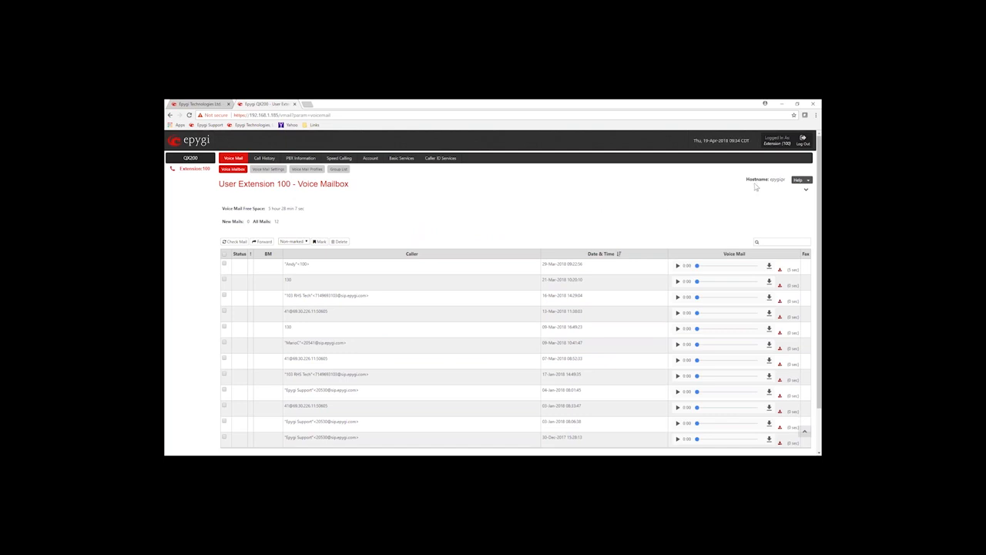
left_click(803, 140)
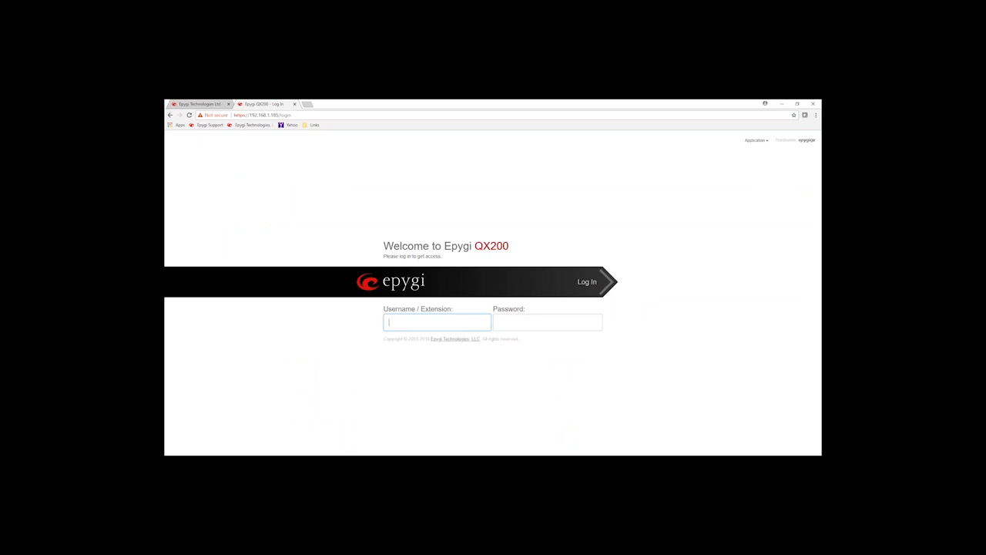
- Set the Username field to admin, removing the accidentally typed 'local' prefix
double_click(433, 309)
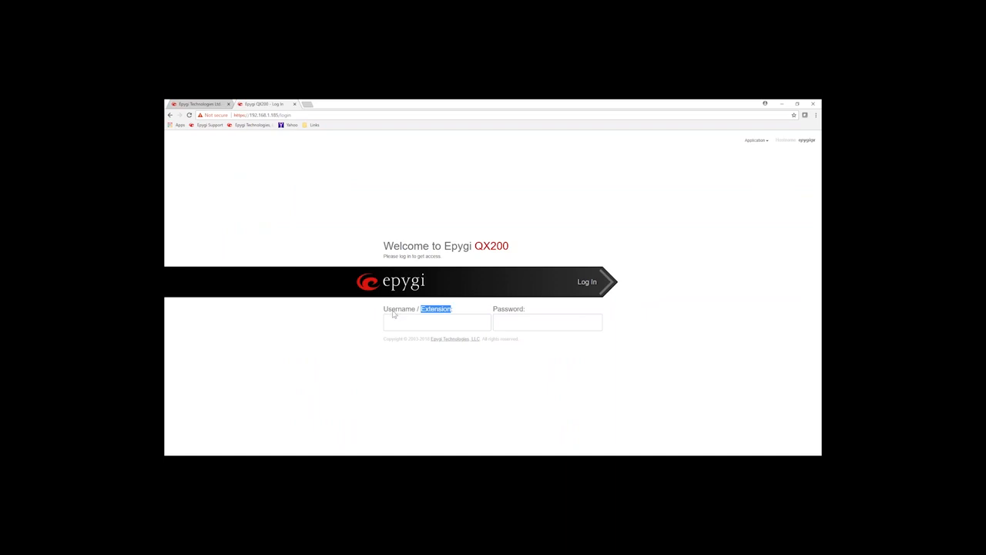
left_click(391, 312)
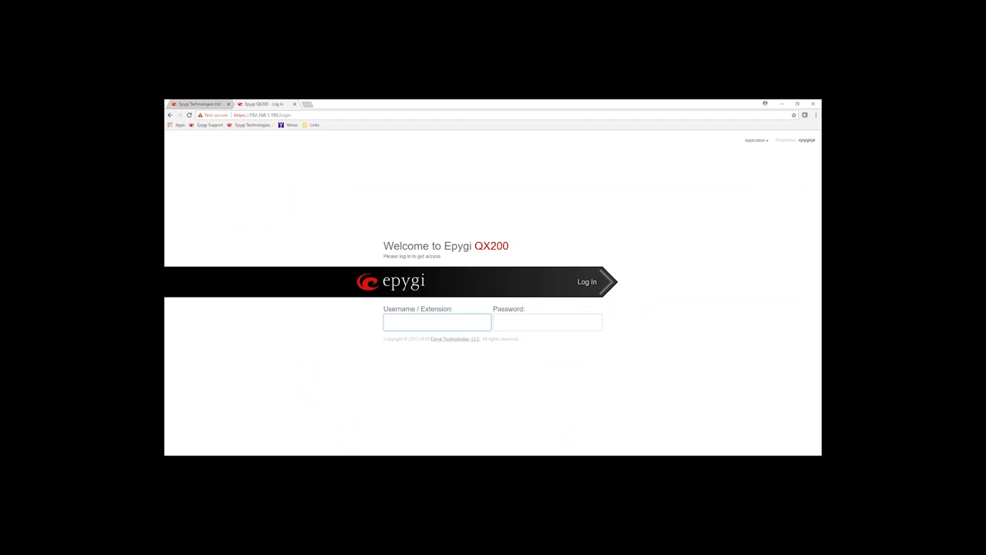
type("admin")
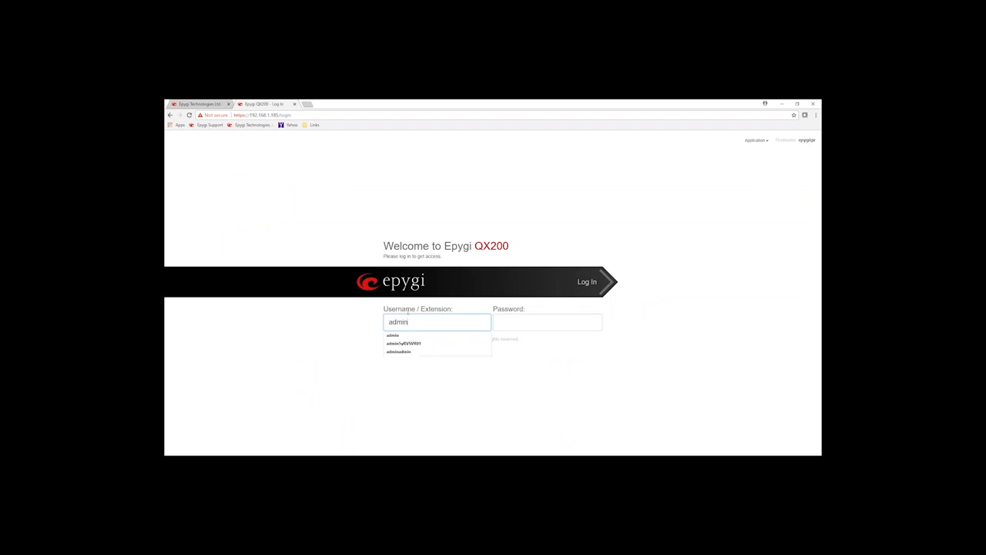
left_click(447, 294)
left_click(396, 327)
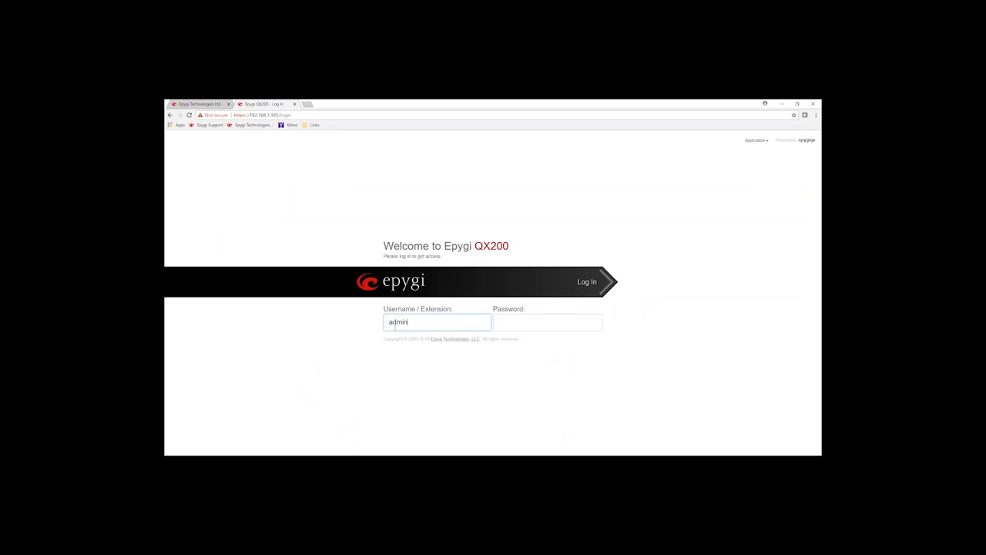
type("local")
left_click(403, 322)
left_click_drag(401, 321, 384, 324)
type("l")
key("BackSpace")
- Enter the administrator password and submit the login
left_click(546, 322)
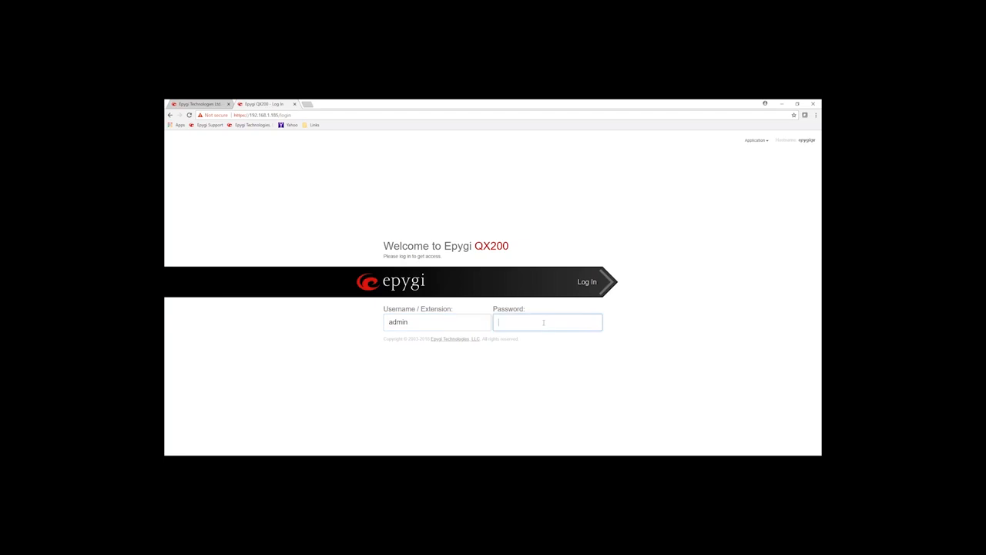
type("•••••")
key("Return")
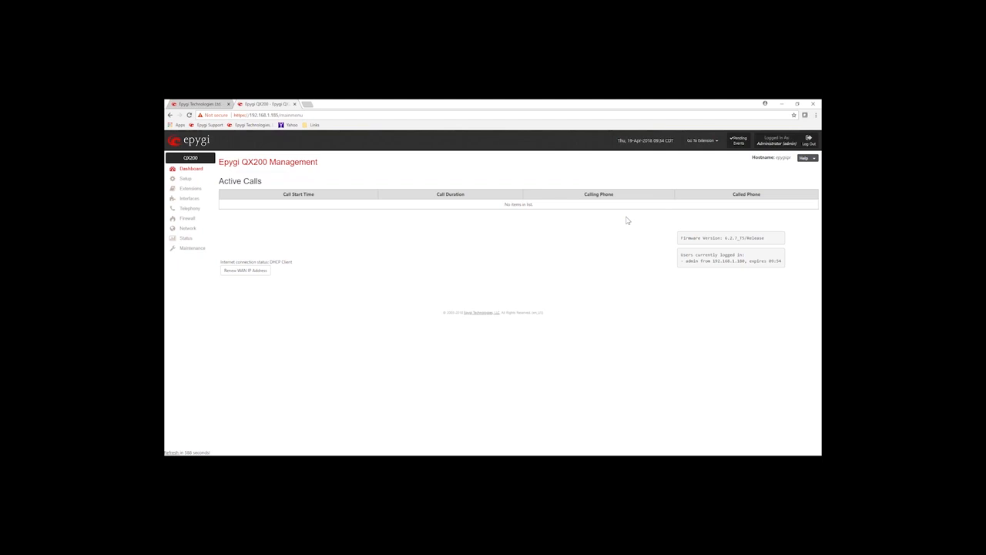
left_click(717, 143)
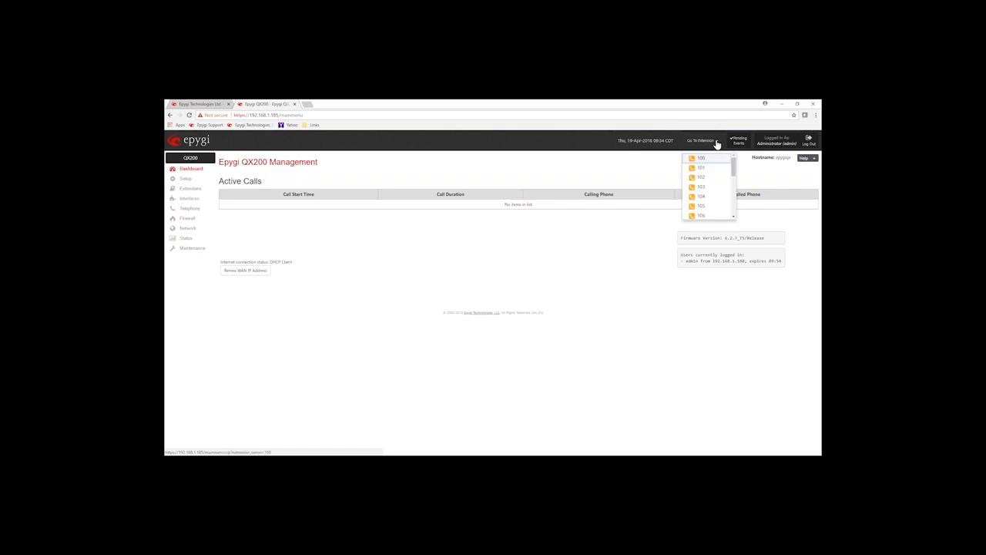
left_click(751, 177)
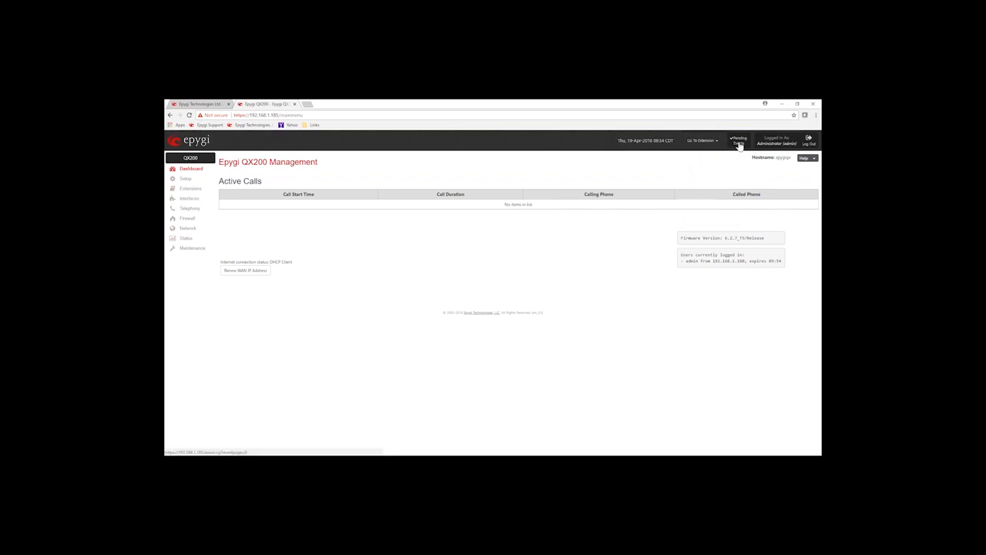
double_click(785, 143)
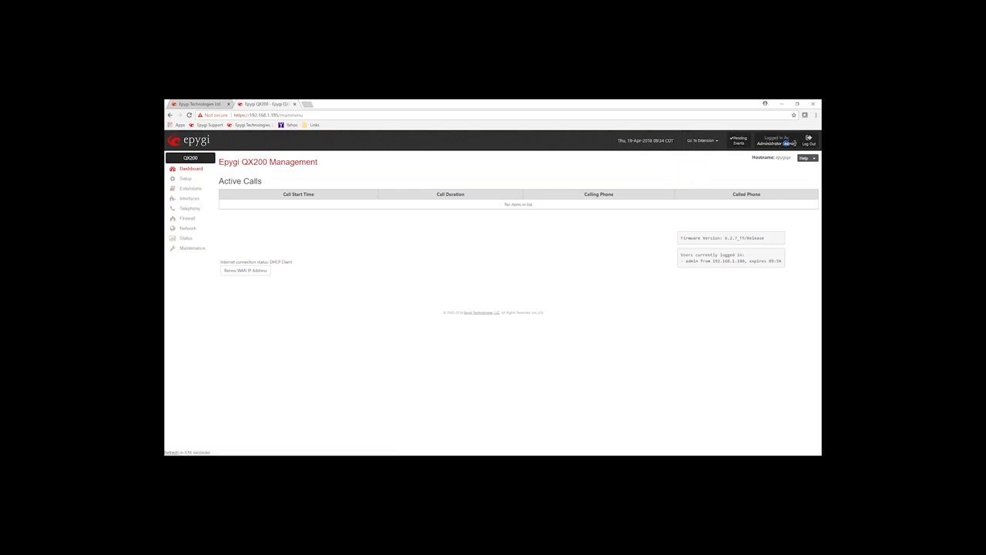
left_click(725, 169)
left_click(814, 159)
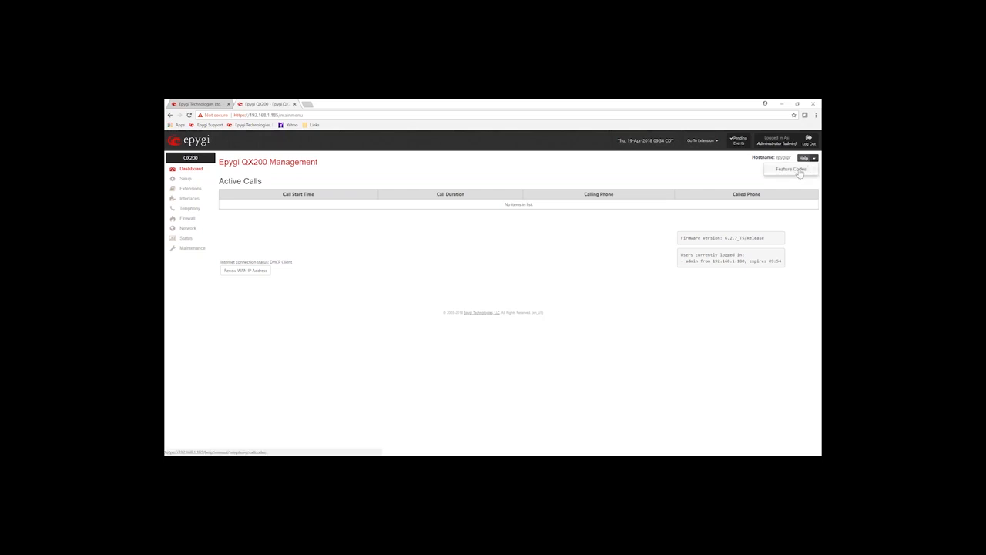
left_click(800, 173)
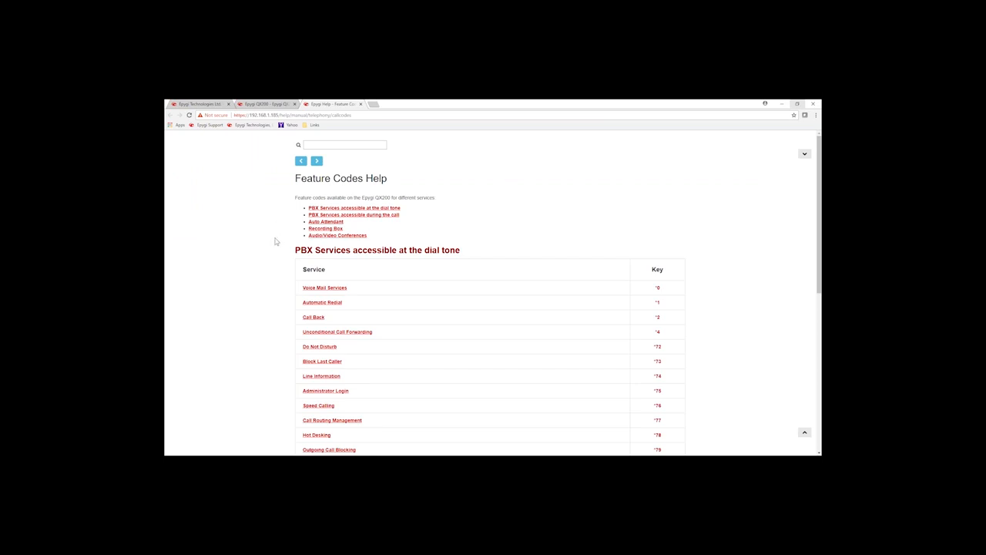
scroll(272, 241, "down", 2)
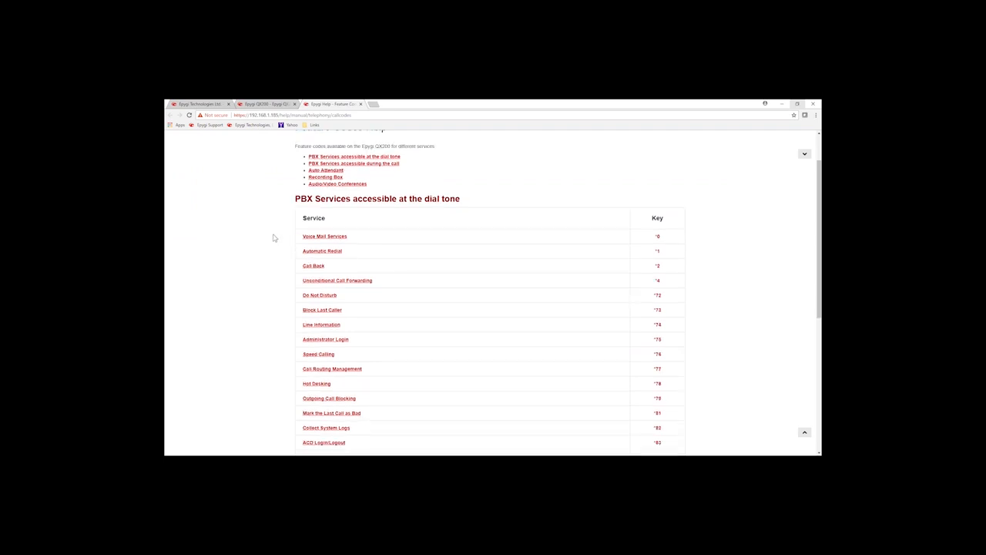
scroll(274, 239, "down", 1)
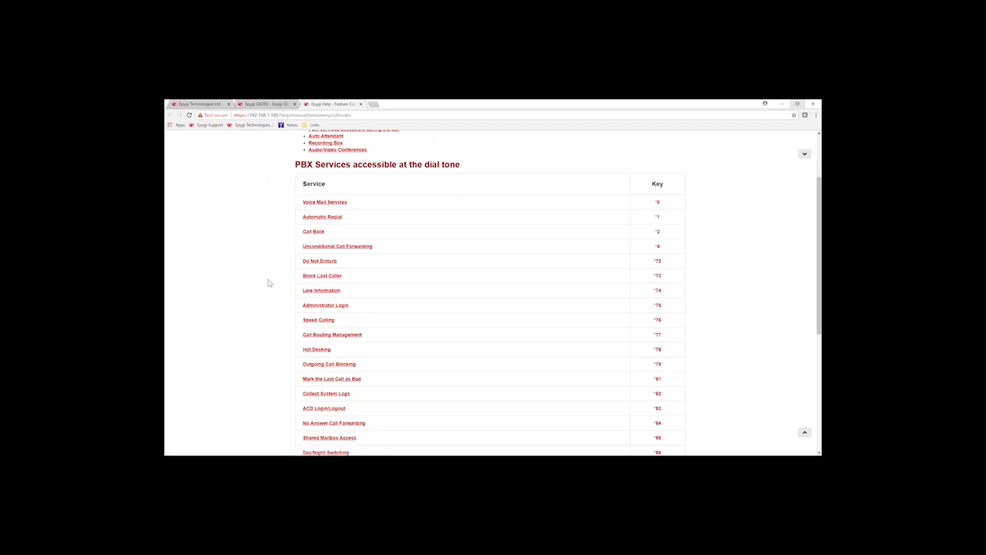
scroll(269, 283, "up", 2)
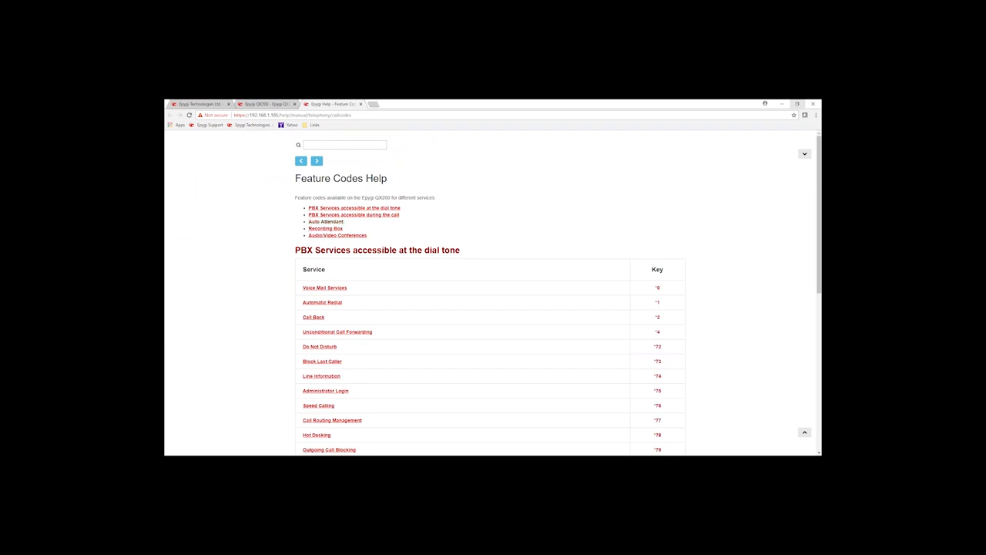
left_click(326, 222)
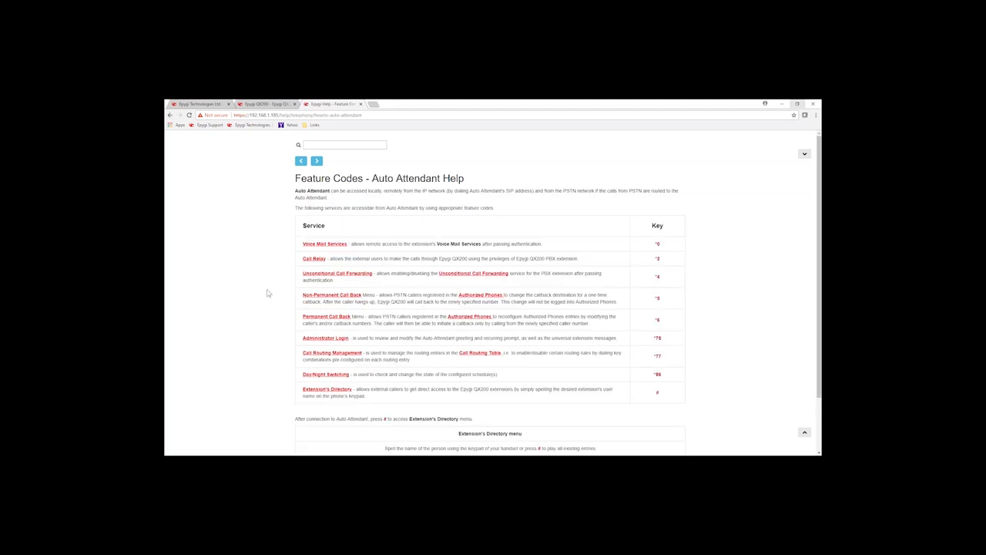
left_click(266, 103)
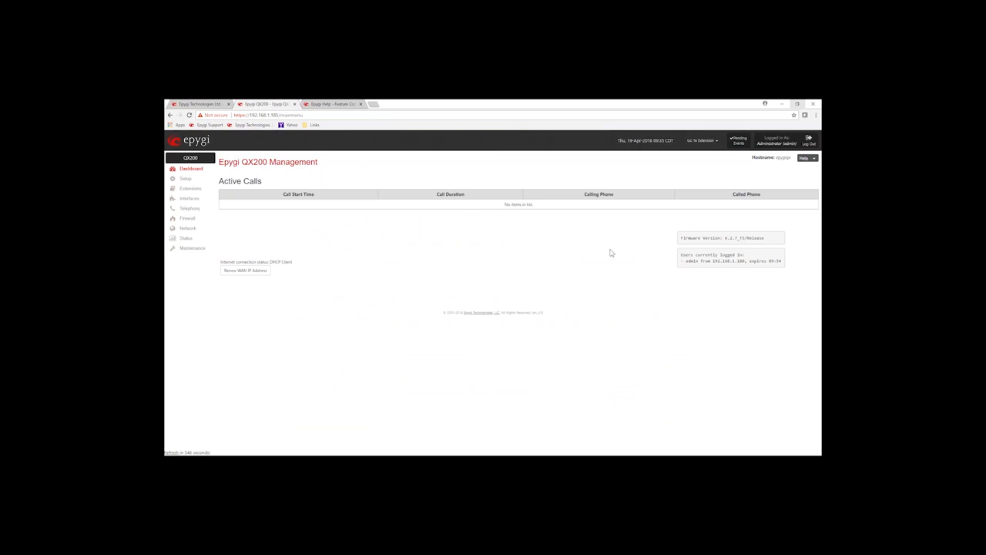
- Highlight the firmware version and the logged-in users list on the Management dashboard
left_click_drag(685, 238, 762, 238)
left_click(706, 237)
left_click_drag(685, 256, 757, 262)
left_click(623, 263)
left_click(186, 181)
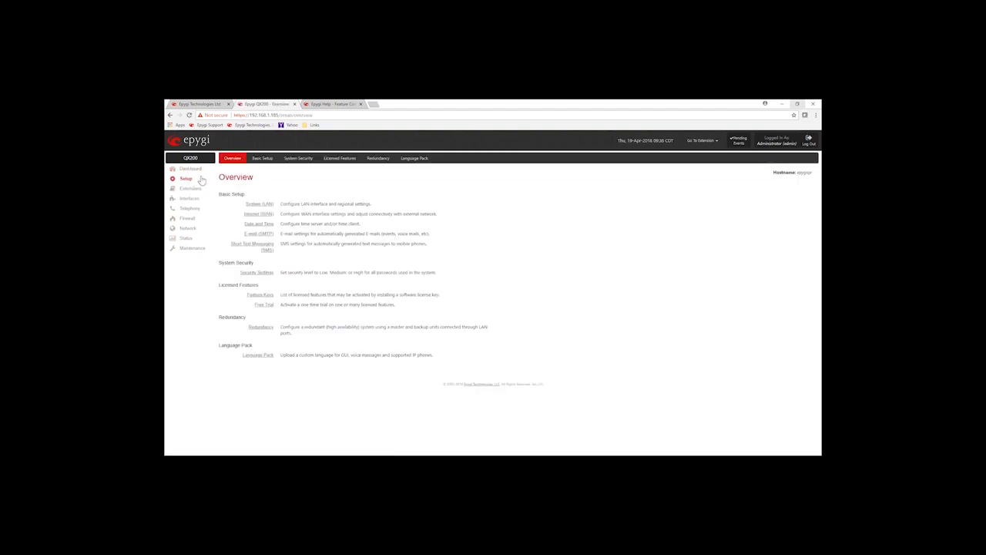
- Preview Basic Setup, return to the Setup overview, and highlight the Basic Setup and WAN descriptions
left_click(263, 159)
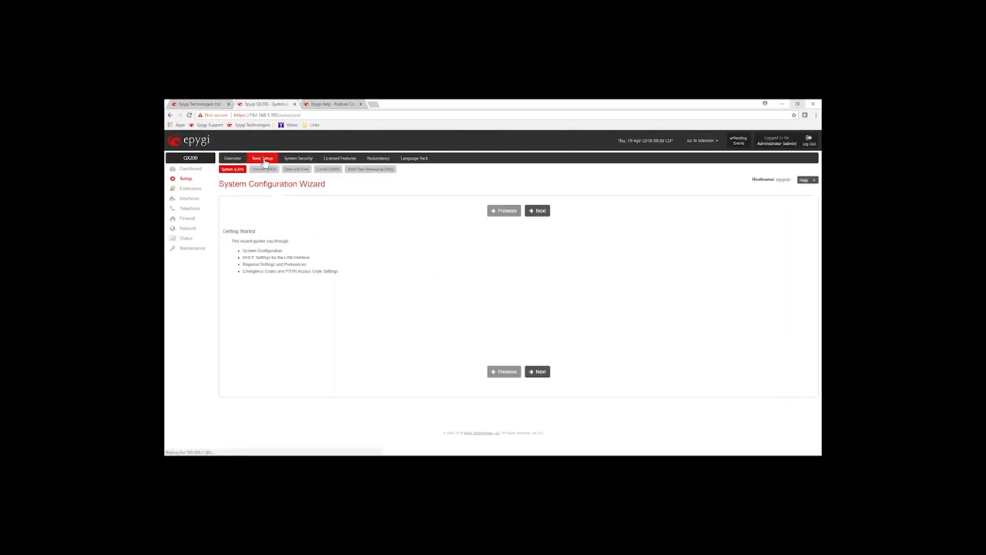
left_click(234, 158)
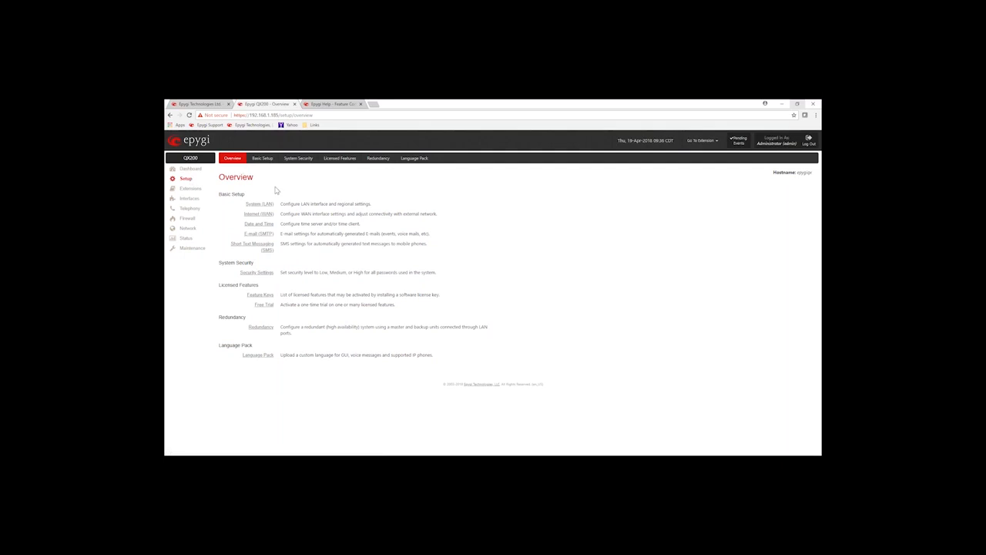
left_click_drag(221, 197, 244, 203)
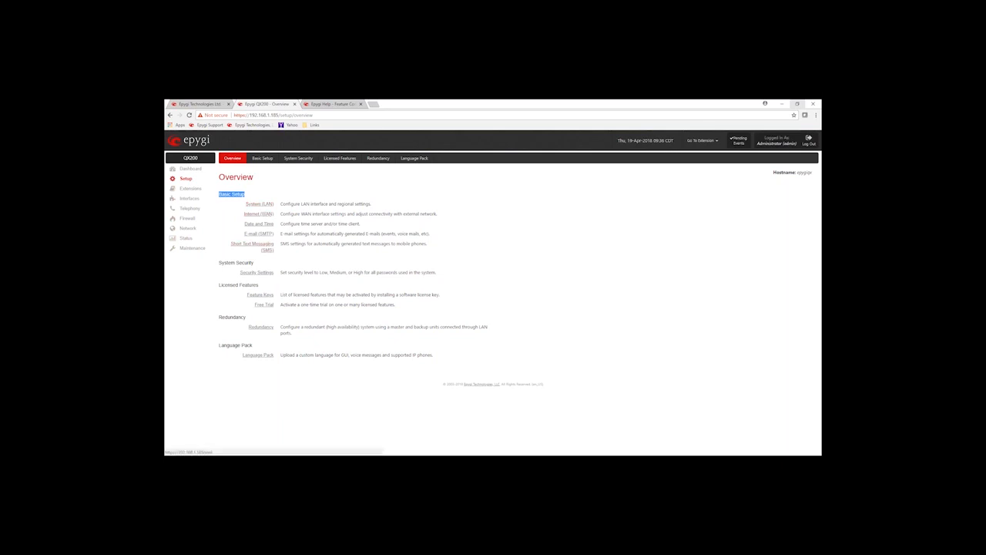
left_click(283, 214)
left_click_drag(283, 214, 397, 219)
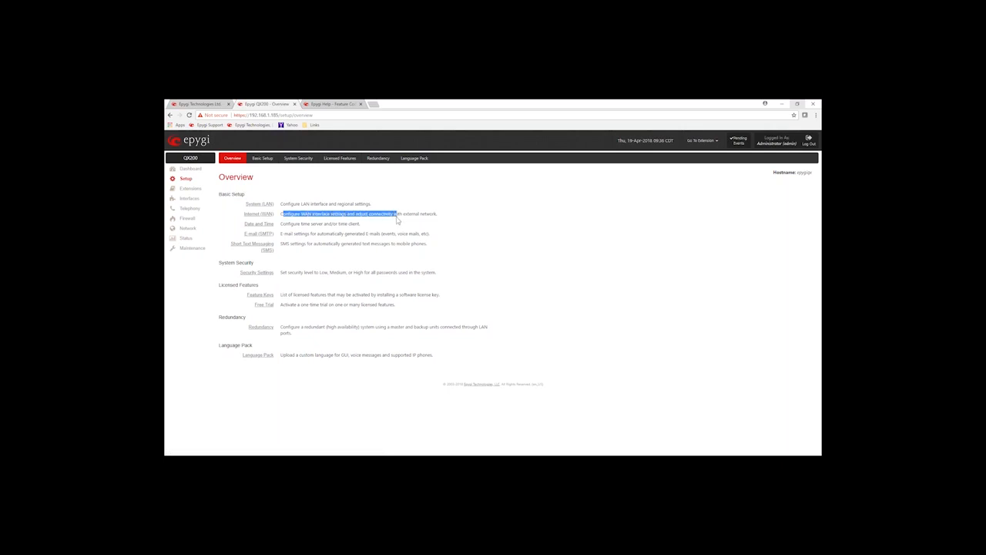
left_click(322, 233)
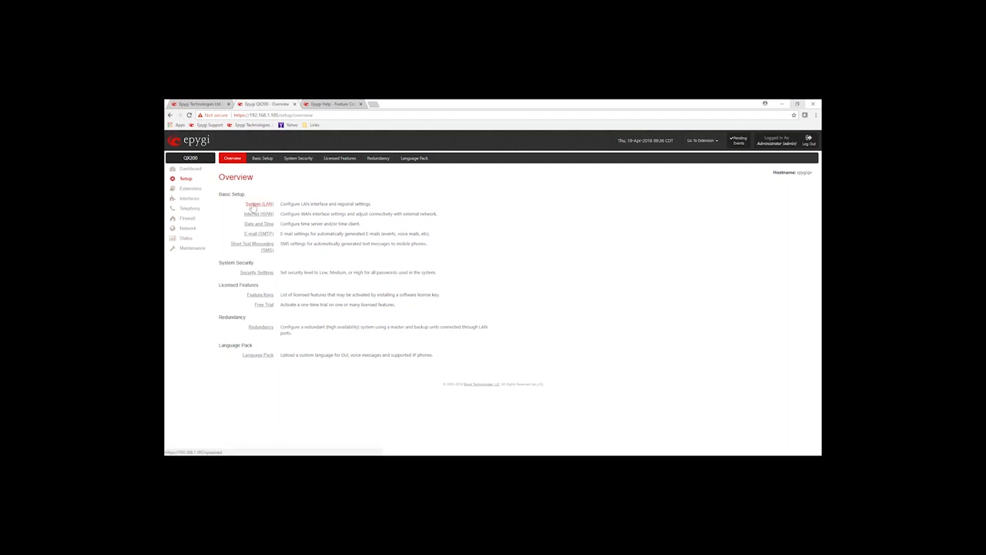
left_click(265, 160)
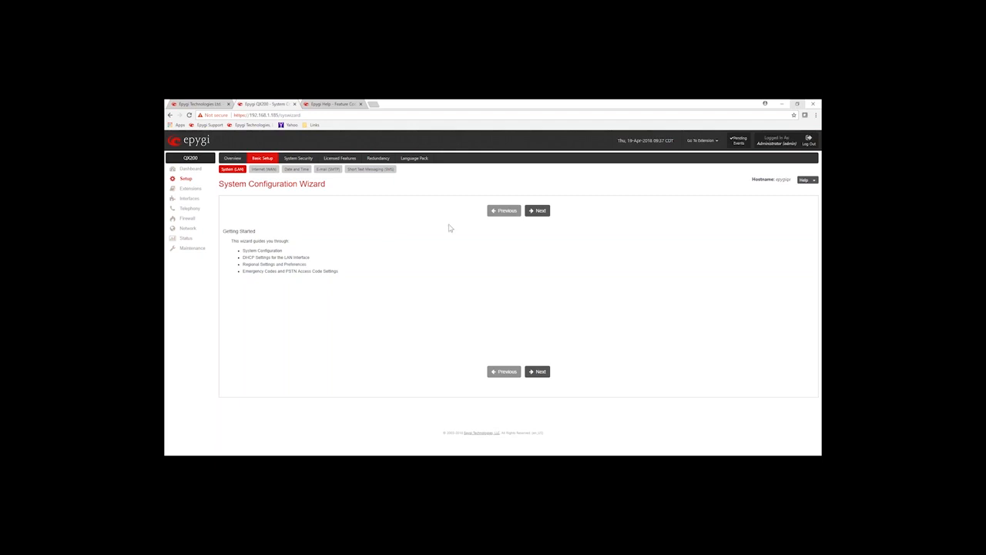
- Advance the wizard from Getting Started to the System Configuration page
left_click(540, 211)
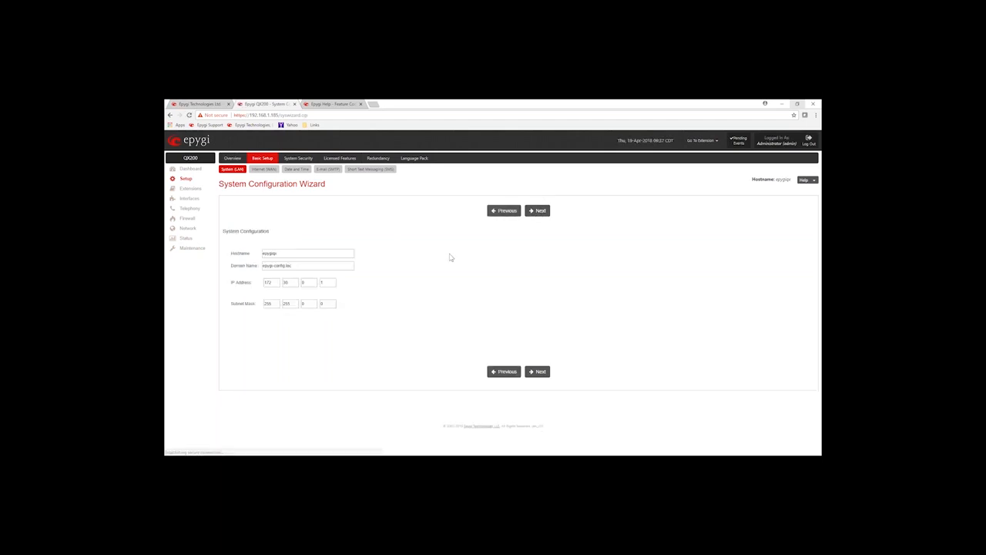
- Review the hostname epygiqx, leaving it unchanged, and continue to DHCP Settings
left_click_drag(279, 254, 258, 256)
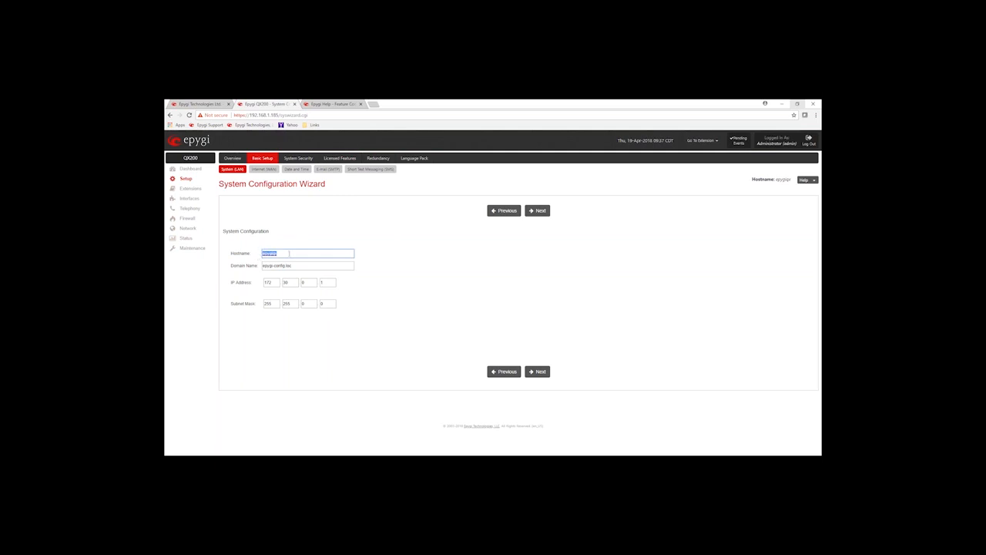
left_click(290, 253)
left_click(415, 279)
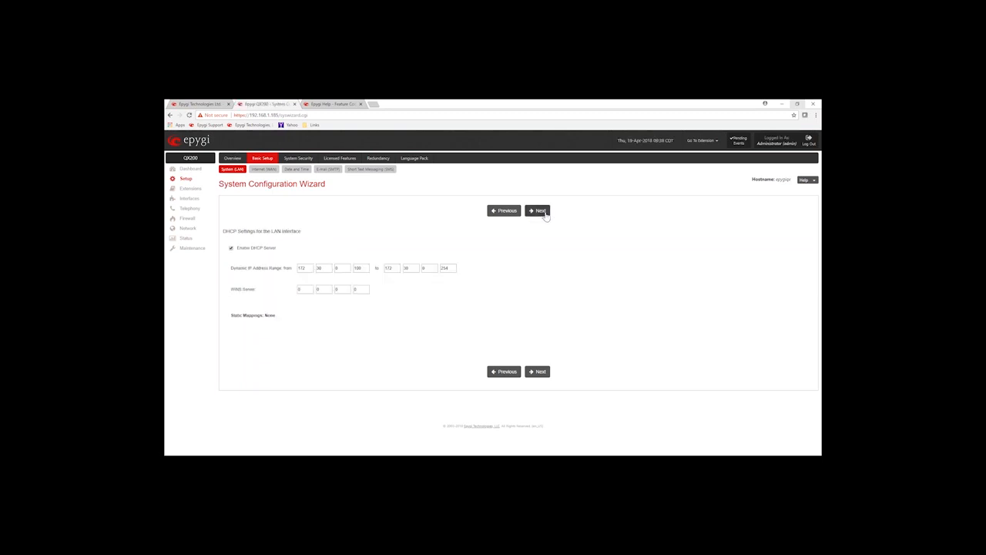
- Highlight the Enable DHCP Server option, keeping the DHCP server enabled
left_click_drag(276, 248, 239, 253)
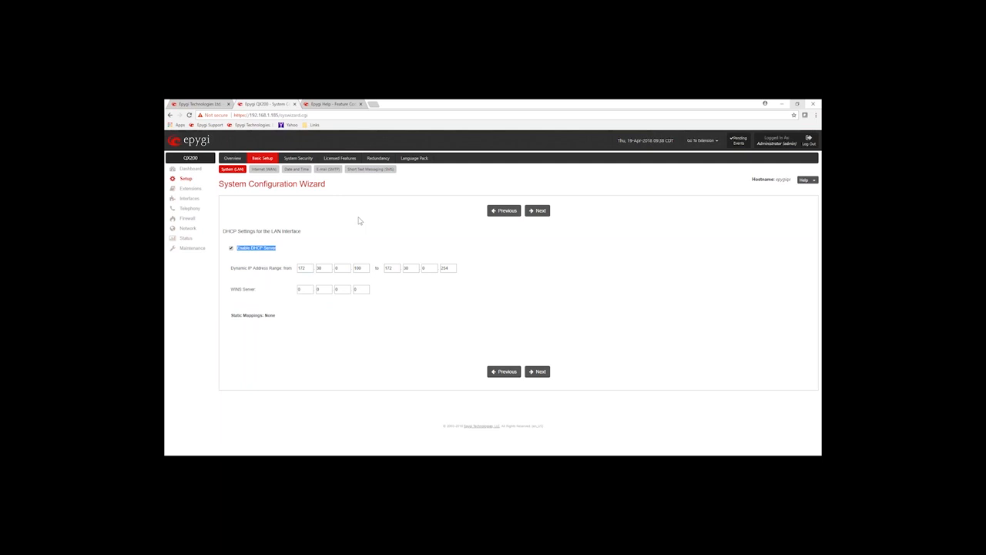
left_click(386, 221)
- Pass Regional Settings and clear the 911 entry from the Emergency Codes field
left_click(537, 212)
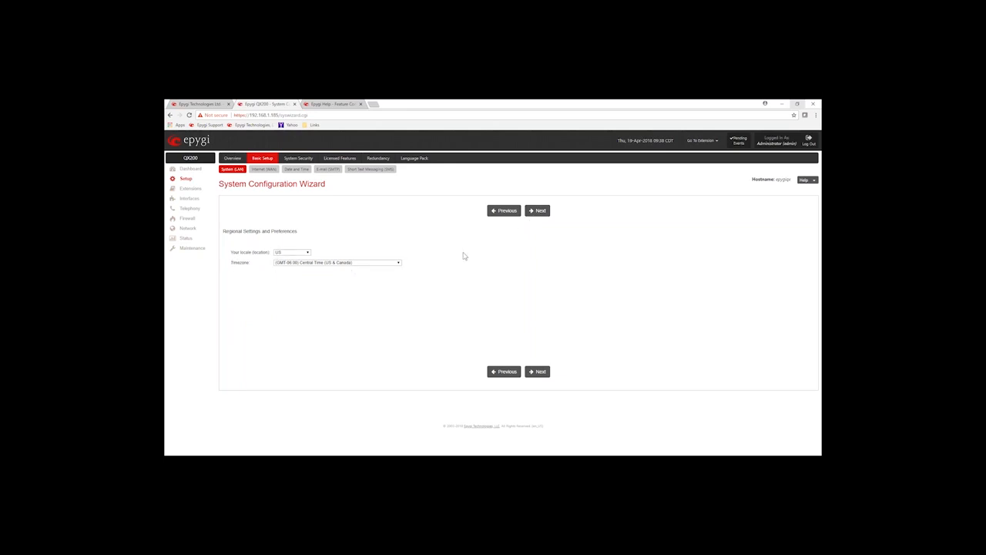
left_click(537, 212)
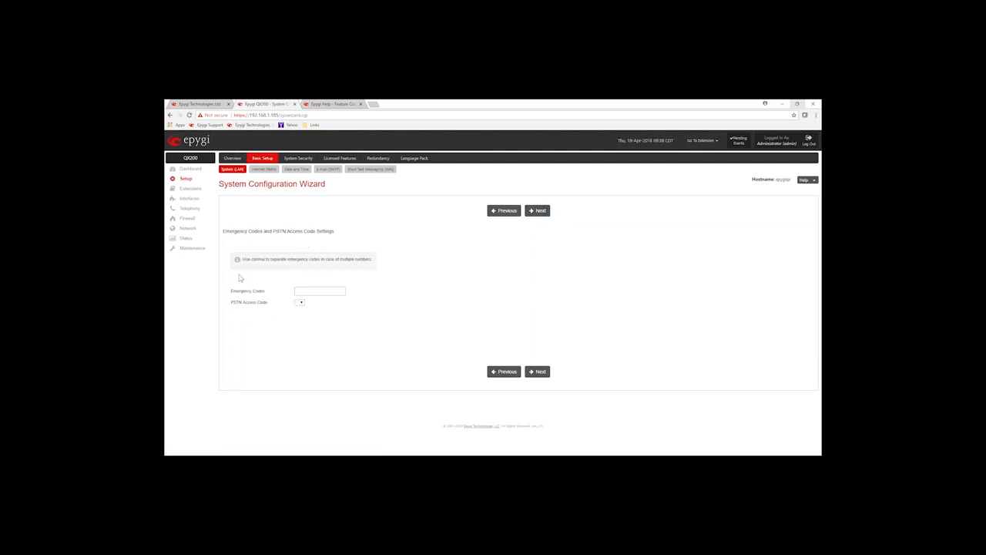
left_click(303, 289)
type("911")
left_click(401, 286)
double_click(299, 292)
key("BackSpace")
left_click(312, 306)
- Leave PSTN Access Code and Emergency Codes blank, then finish the wizard from the Summary Page
left_click(300, 303)
left_click(299, 312)
left_click(313, 289)
left_click(445, 267)
left_click(536, 213)
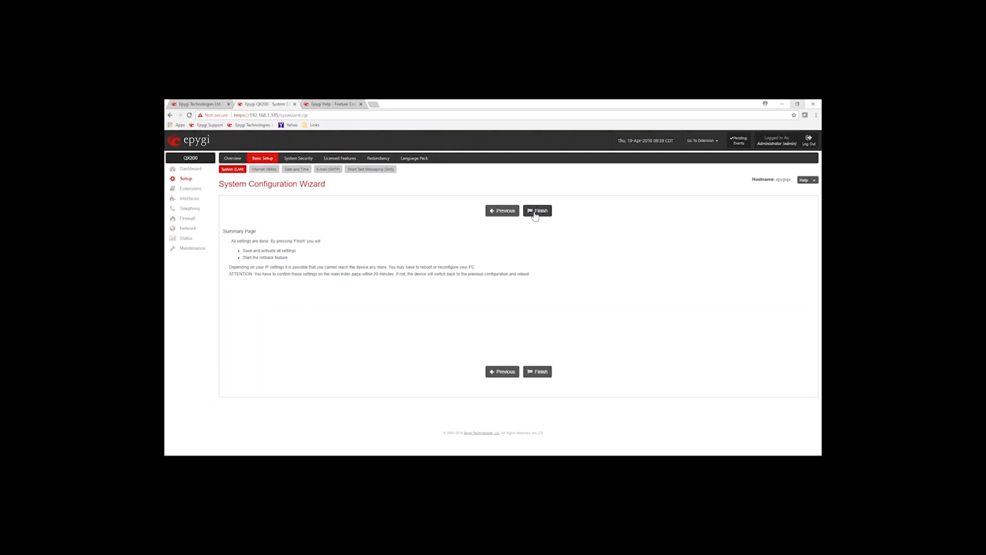
left_click(535, 213)
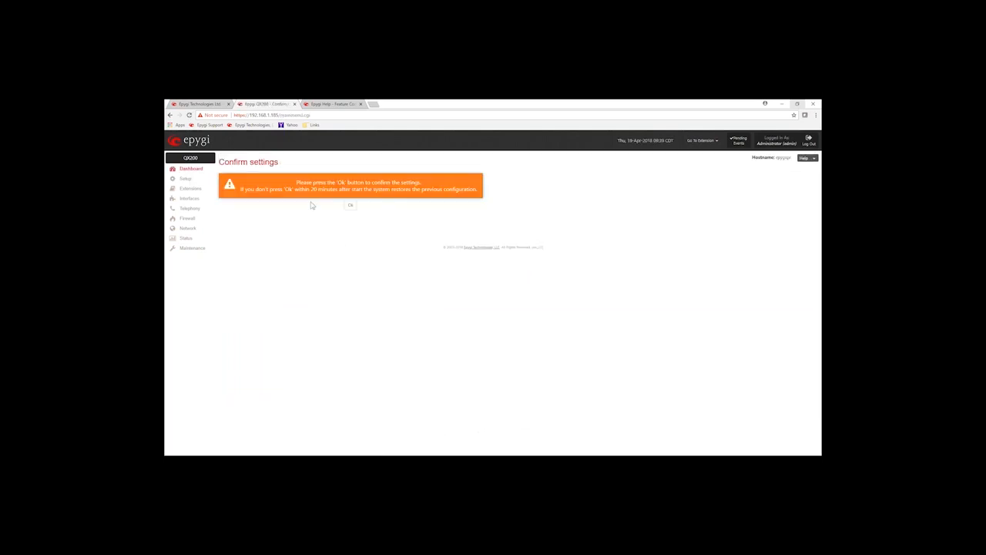
- Confirm the new system settings on the Confirm settings page, then return to Setup
left_click_drag(329, 183, 391, 183)
left_click(350, 205)
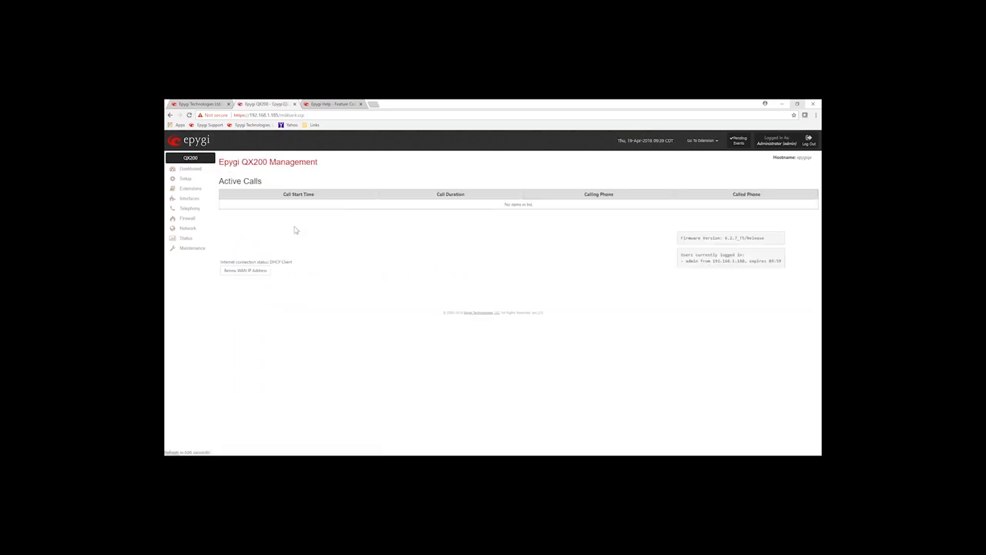
left_click(185, 180)
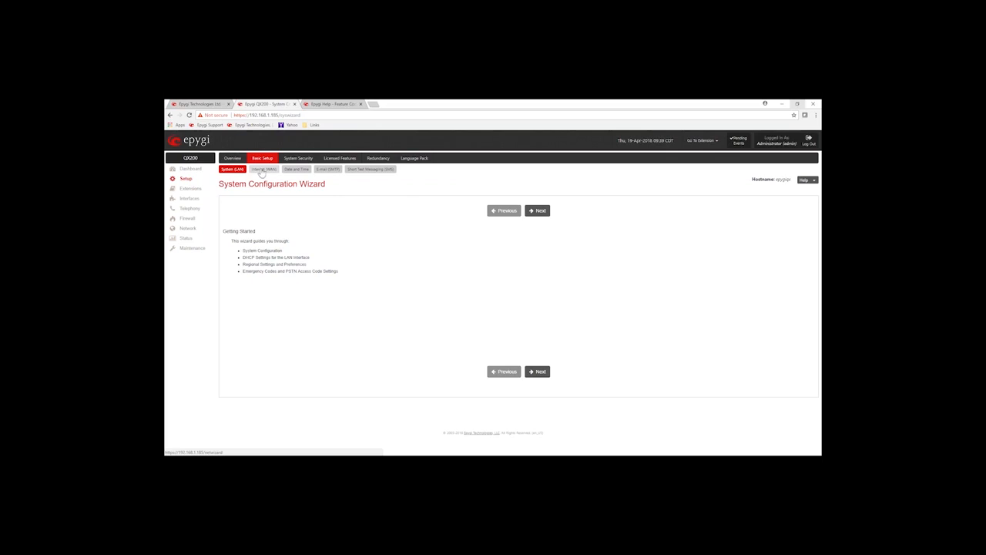
- Start the Internet (WAN) wizard and advance to the WAN IP step, noting the automatic IP option
left_click(263, 171)
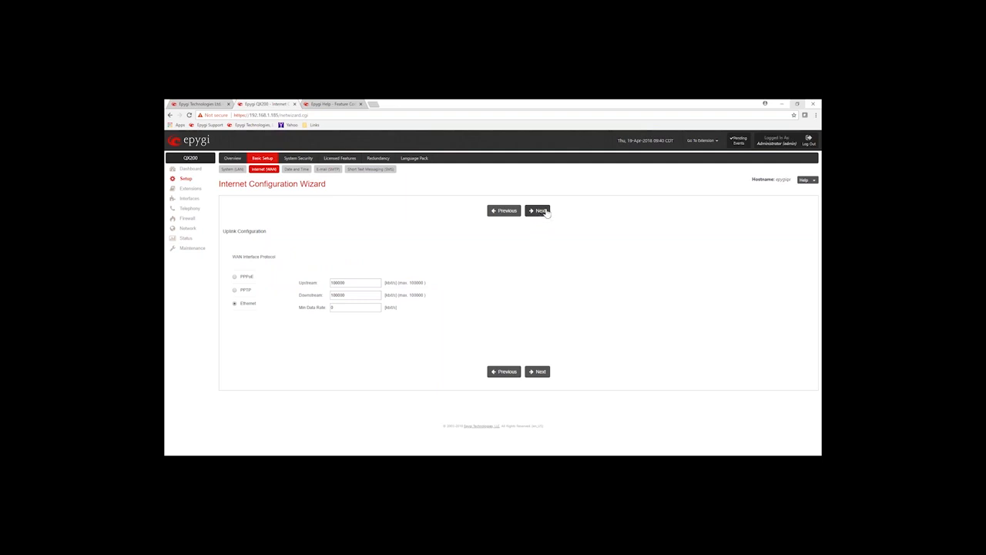
left_click(542, 212)
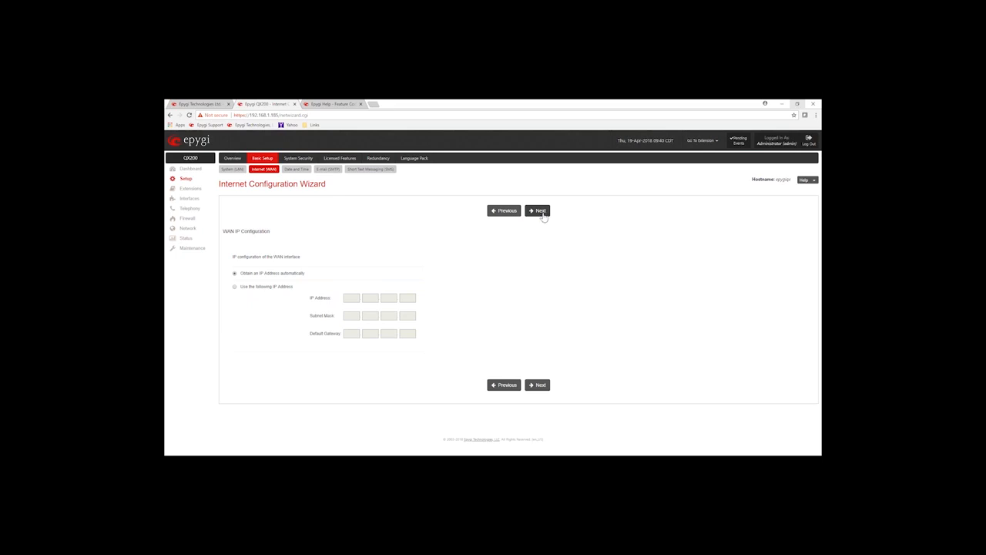
left_click_drag(299, 279, 248, 278)
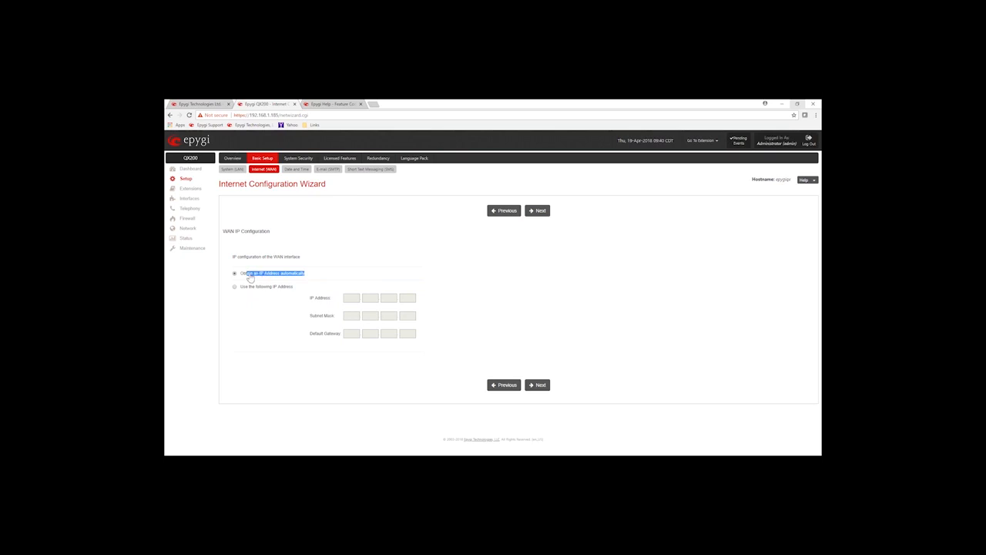
left_click(389, 245)
- Continue through WAN Interface and DNS Settings to the Summary page, then open Date / Time settings
left_click(539, 213)
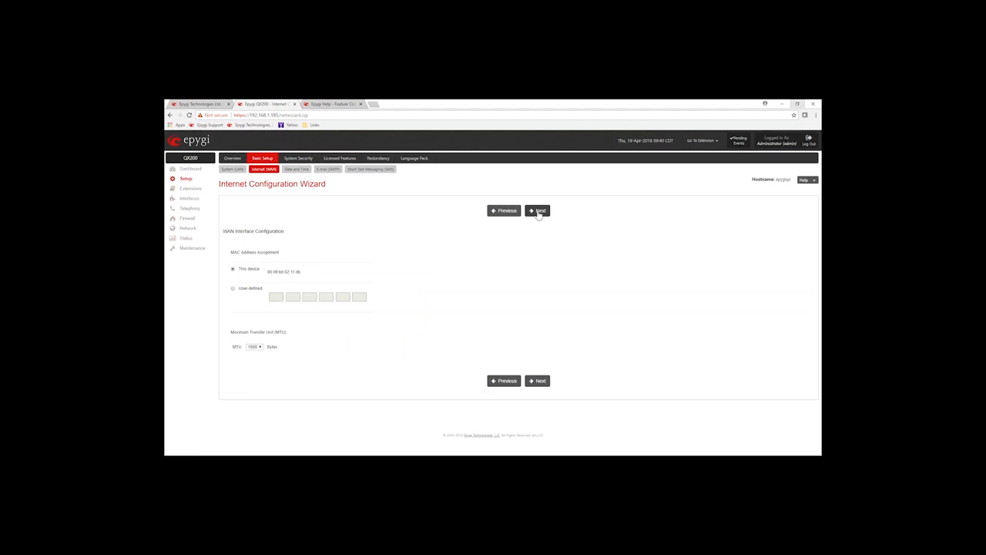
left_click(539, 212)
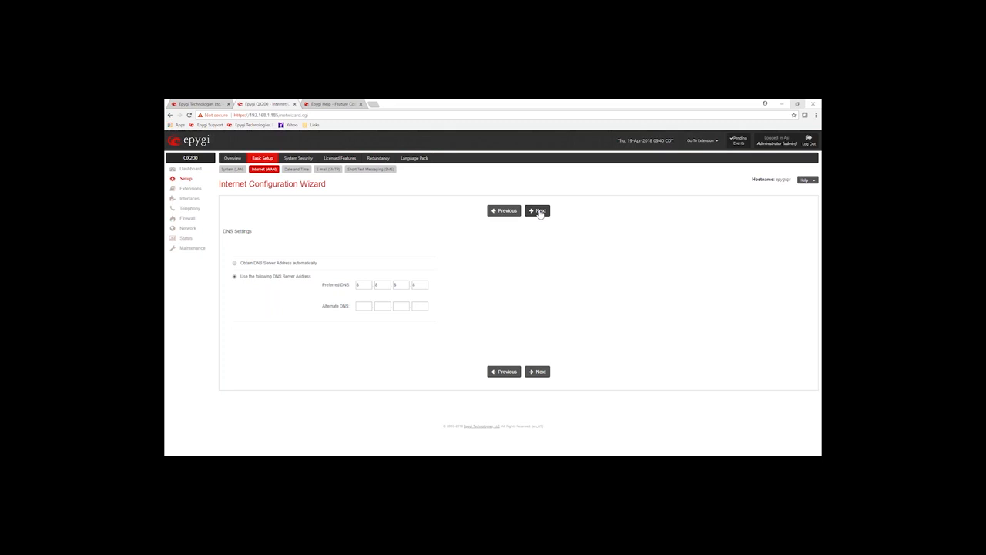
left_click(540, 212)
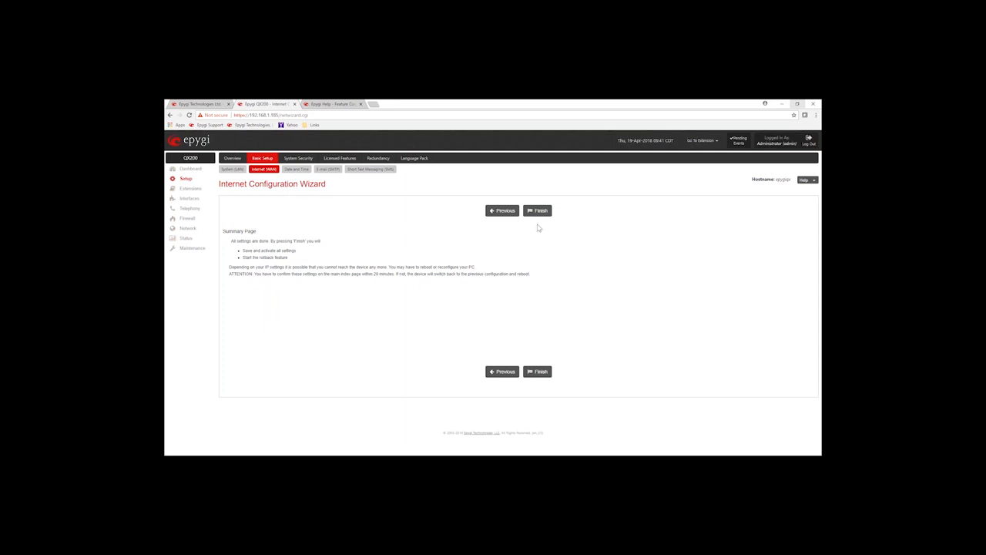
left_click(297, 169)
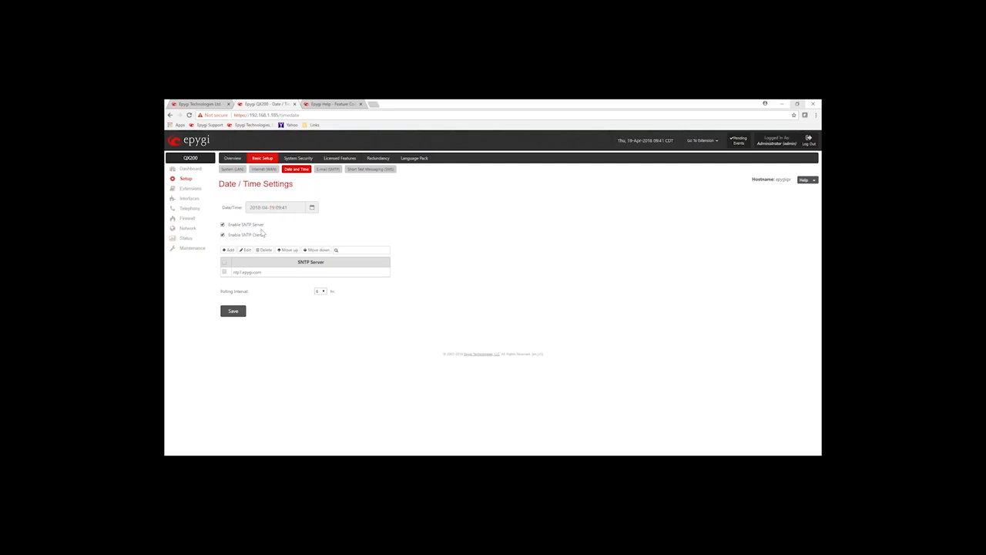
- Review the SNTP client, ntp1.epygi.com server and polling interval, then open the E-mail (SMTP) settings
left_click_drag(263, 235, 228, 239)
left_click_drag(263, 274, 233, 276)
left_click(245, 291)
double_click(243, 291)
left_click(371, 233)
left_click(326, 170)
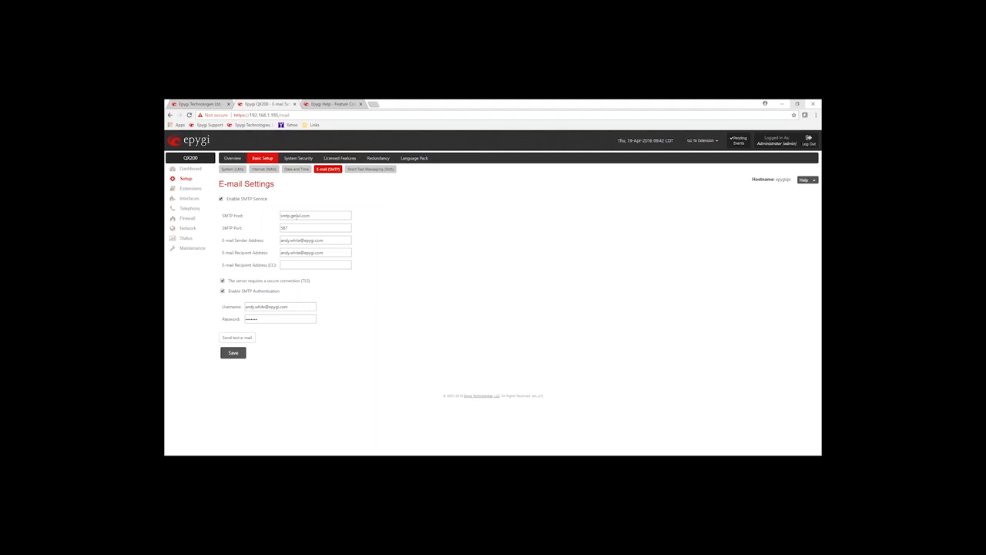
- Point out the SMTP host smtp.gmail.com and the sender e-mail address
left_click(317, 215)
left_click_drag(317, 215, 281, 215)
left_click(378, 219)
left_click_drag(332, 241, 271, 249)
- Point out the recipient address and the empty CC field, then open the SMS settings
left_click(314, 252)
left_click_drag(328, 253, 279, 262)
left_click(334, 253)
left_click(403, 256)
left_click(318, 264)
left_click(432, 271)
left_click(358, 171)
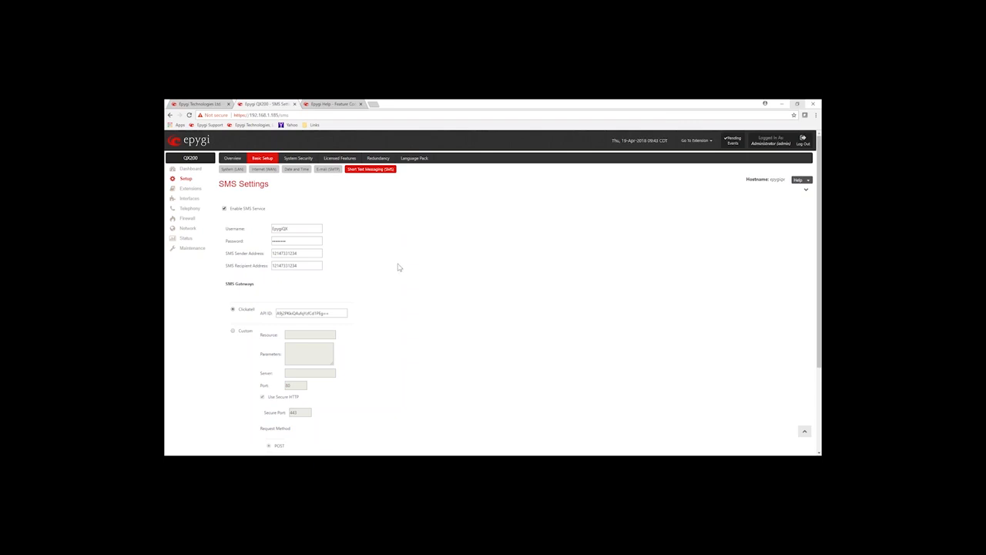
- Point out the Clickatell gateway and its API ID, then open System Security settings
left_click_drag(255, 309, 240, 311)
left_click(420, 290)
triple_click(336, 313)
left_click_drag(336, 313, 276, 313)
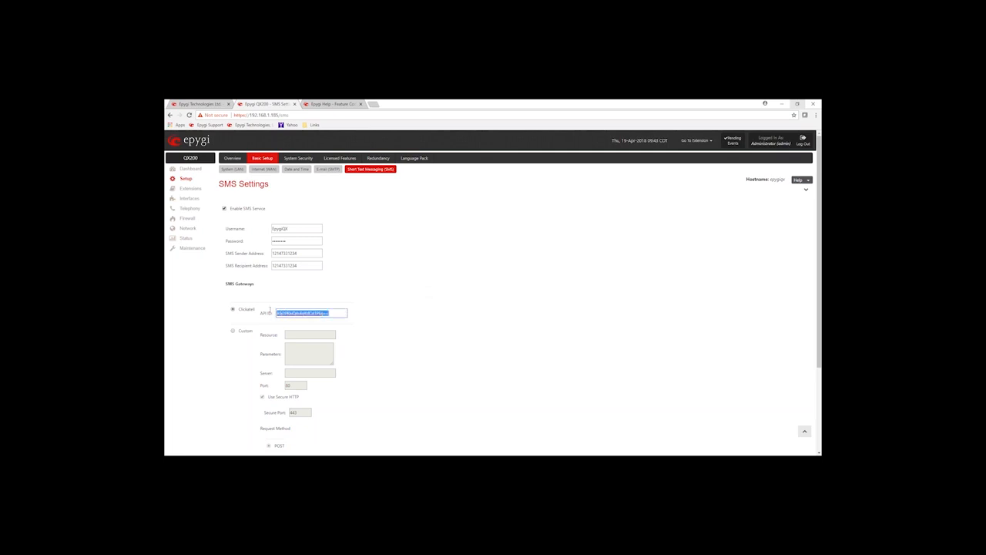
left_click(355, 283)
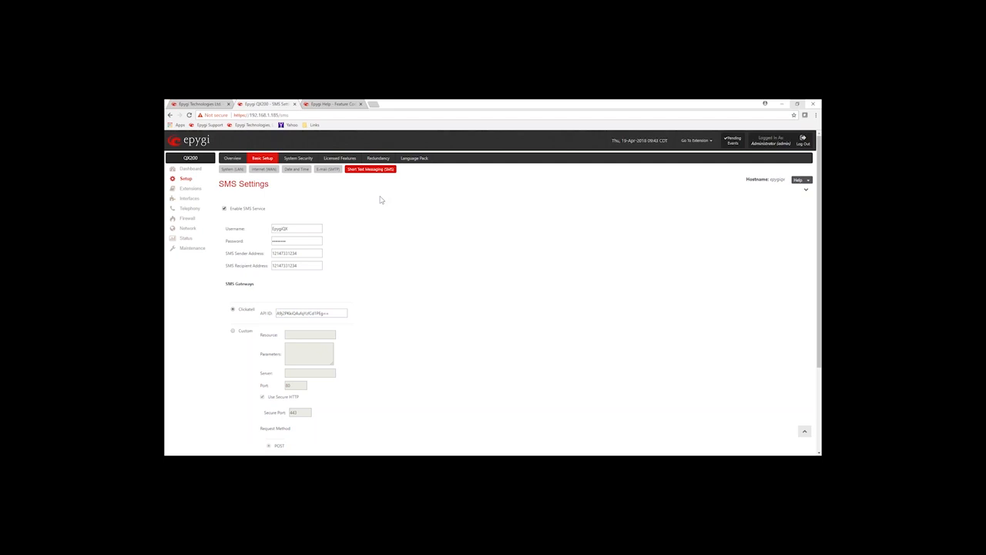
left_click(298, 160)
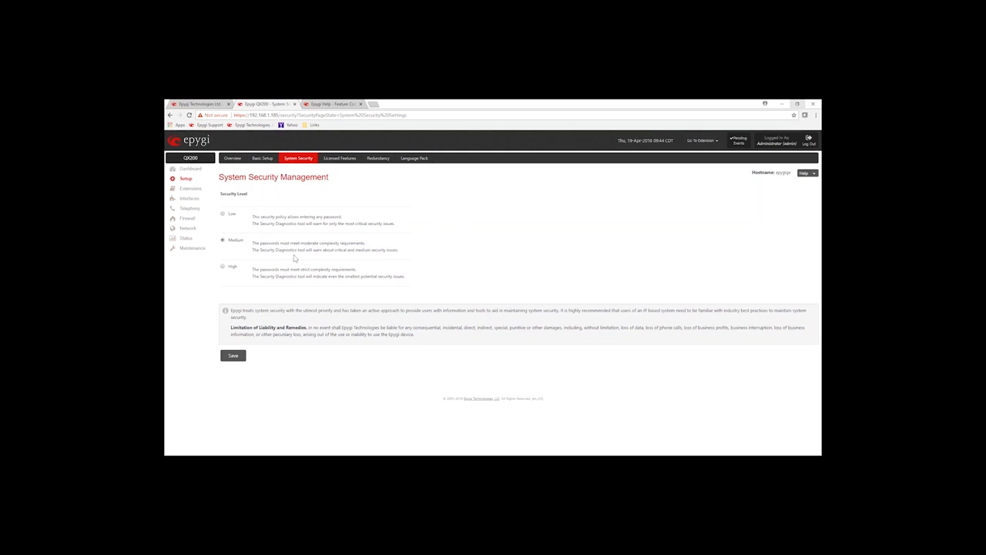
- Point out the Medium level's password requirement and the Low level description, then open Licensed Features
left_click_drag(261, 243, 495, 249)
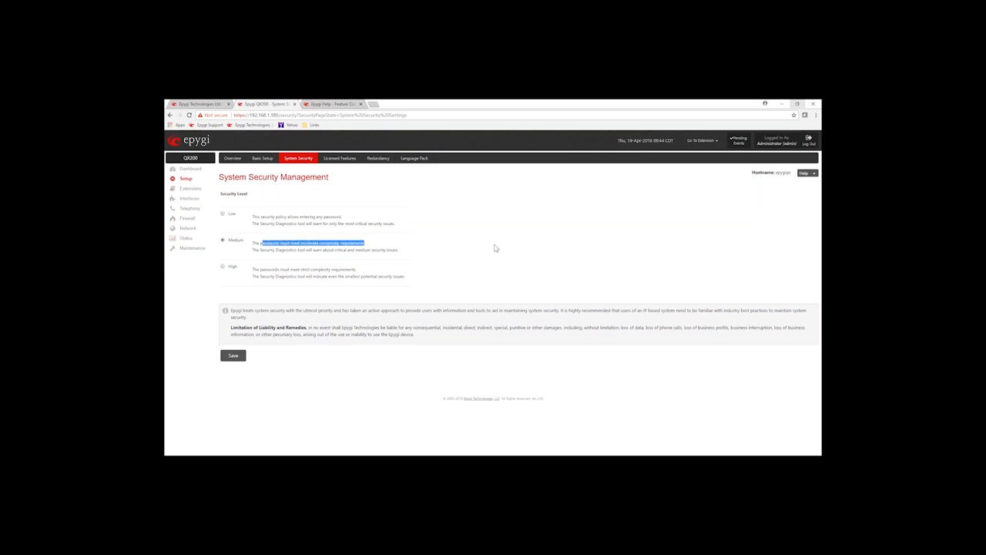
left_click(497, 248)
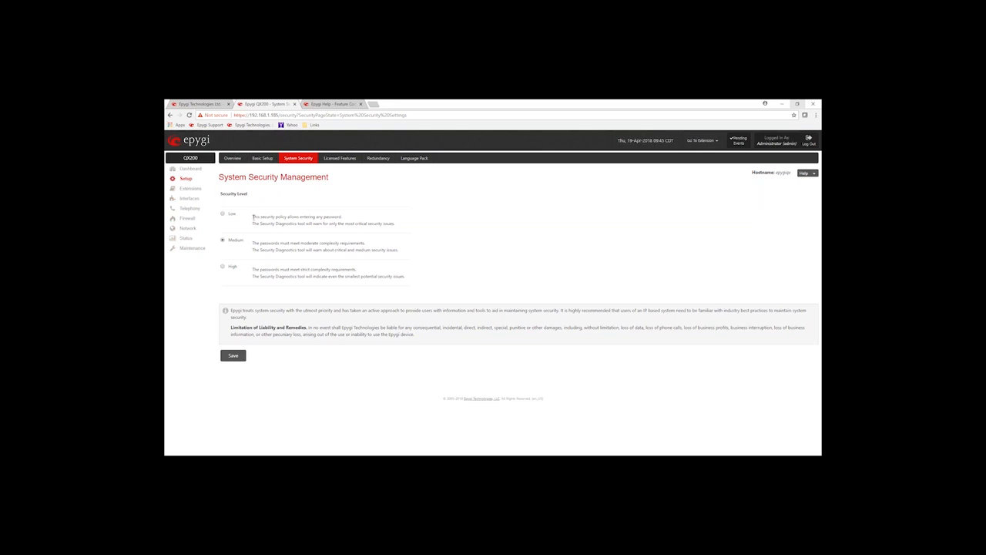
left_click_drag(253, 217, 296, 216)
left_click(411, 204)
left_click(337, 161)
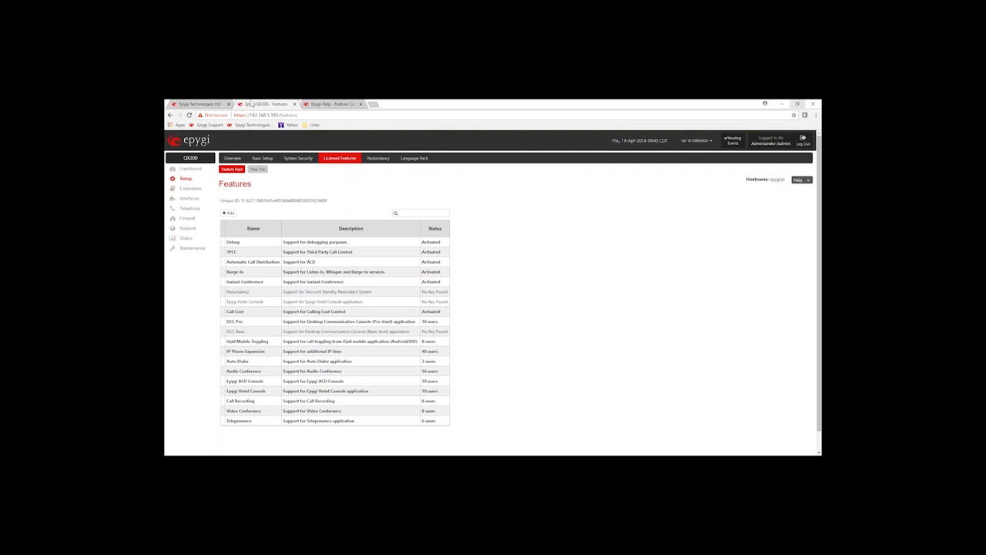
left_click_drag(231, 351, 446, 356)
- In the feature key PDF, copy the Additional IP Lines (128) license key and minimize Acrobat
key("alt+Tab")
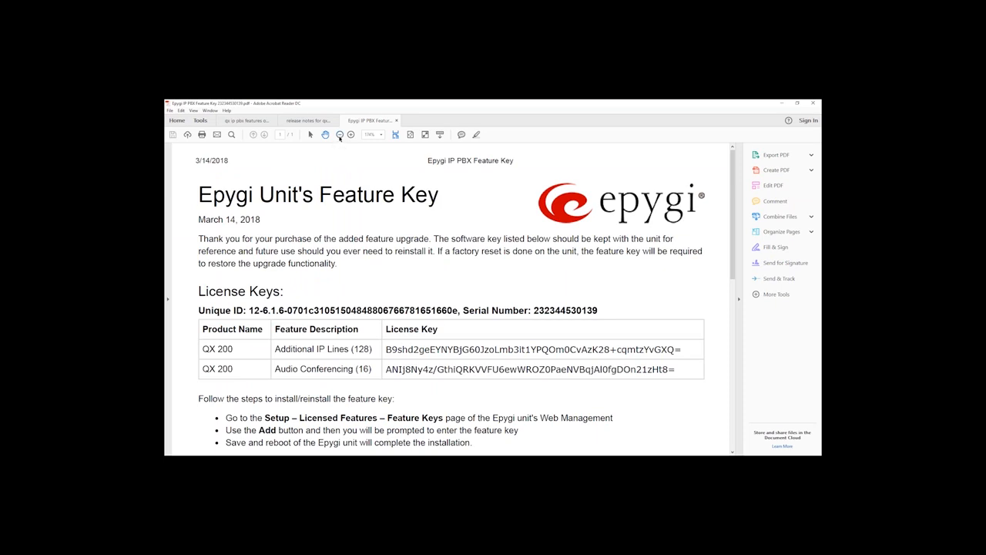
left_click(339, 136)
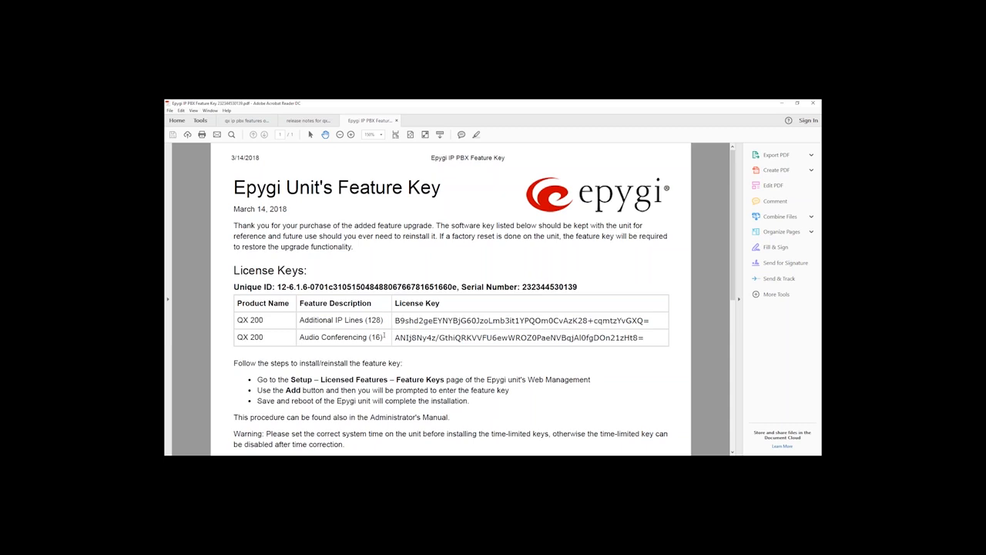
left_click_drag(384, 337, 321, 337)
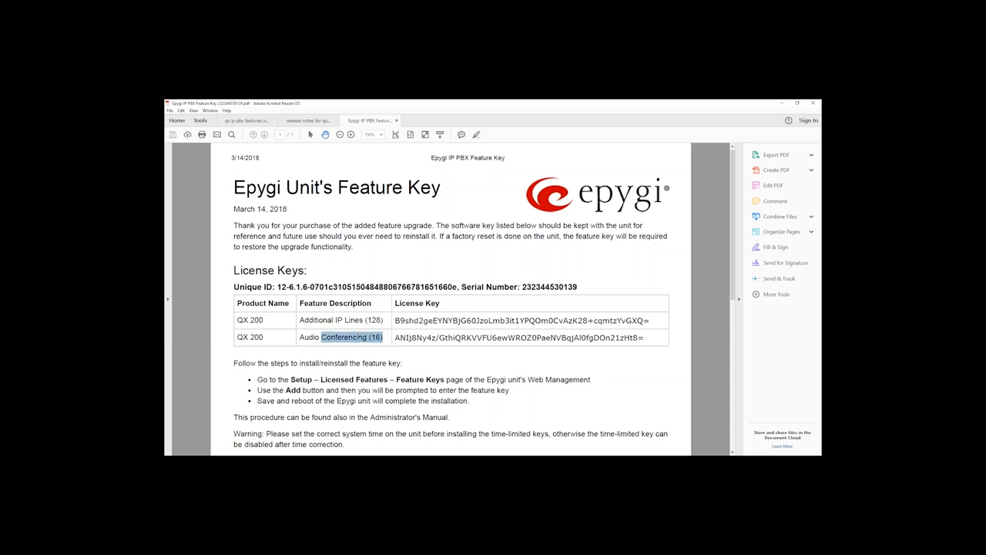
left_click(374, 260)
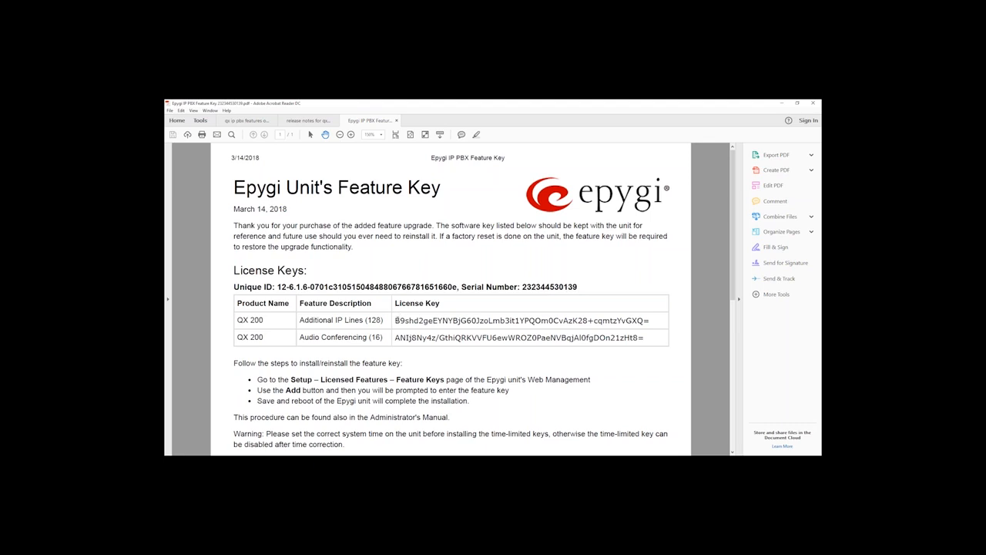
left_click_drag(394, 320, 649, 319)
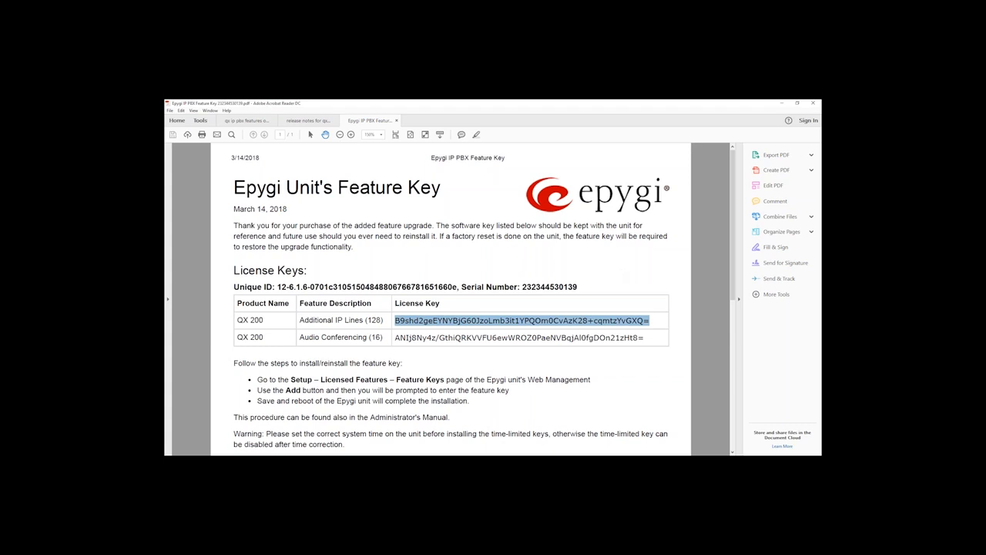
left_click(781, 103)
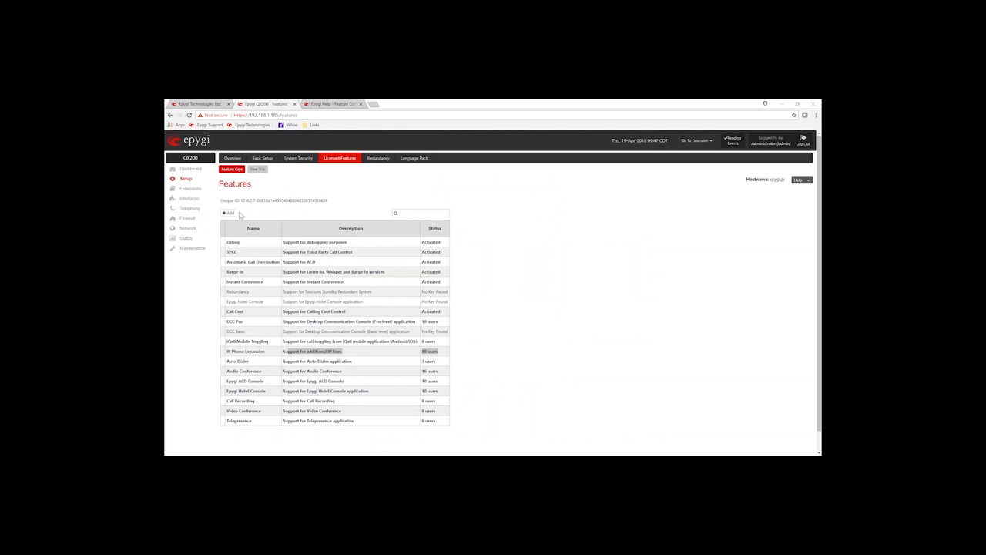
left_click(230, 213)
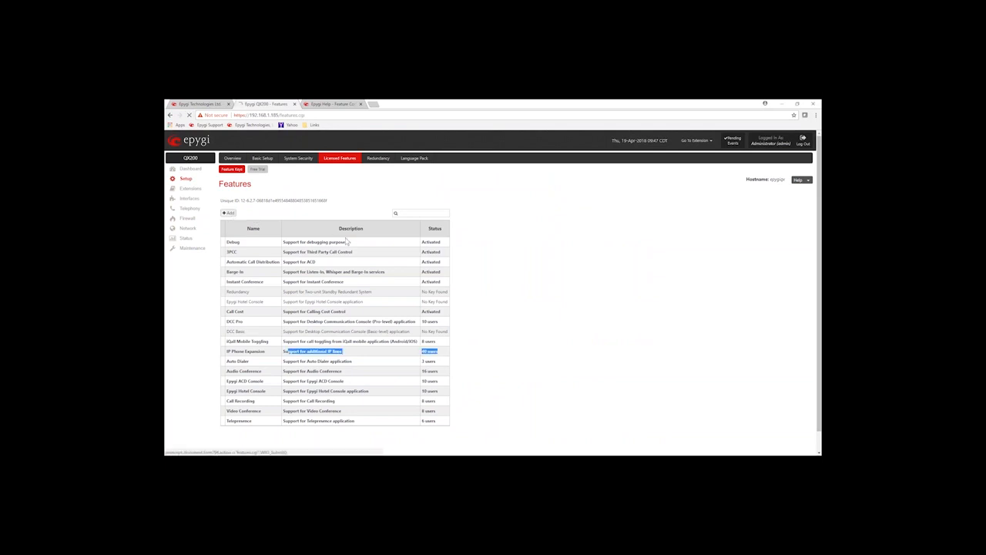
left_click(360, 243)
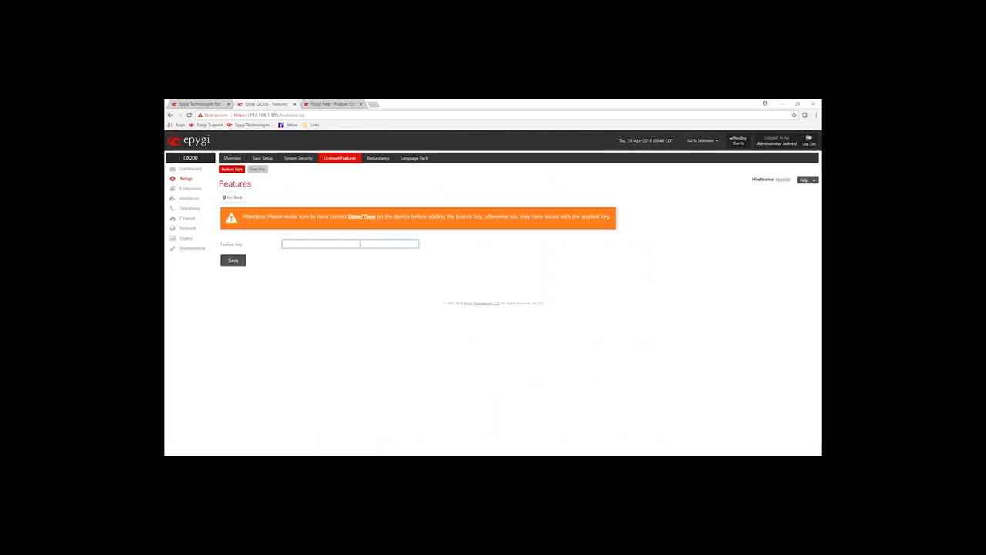
key("ctrl+v")
left_click_drag(403, 243, 278, 247)
key("BackSpace")
left_click(325, 204)
left_click(232, 198)
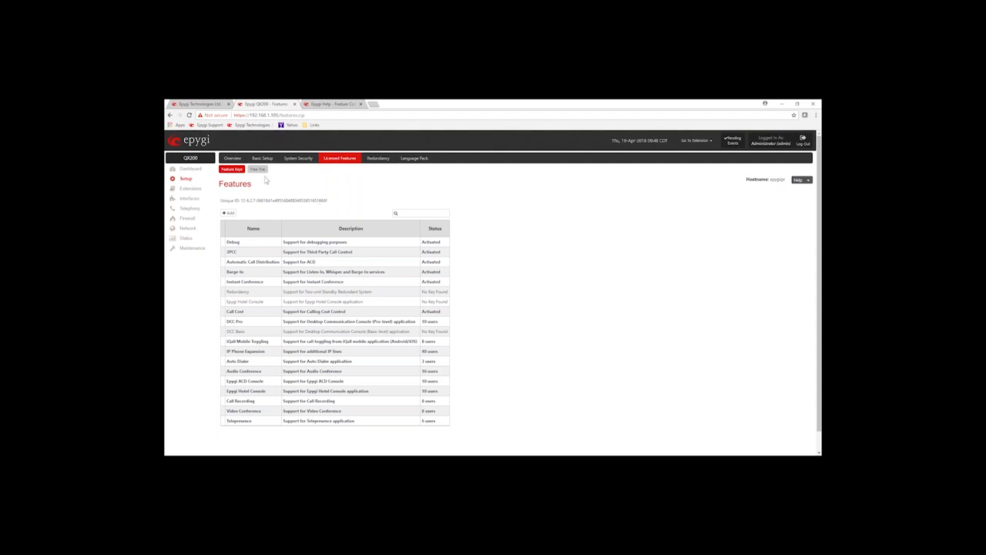
- Review the Trial Features Activation page and its expiration date setting, then return to Feature Keys
left_click(257, 169)
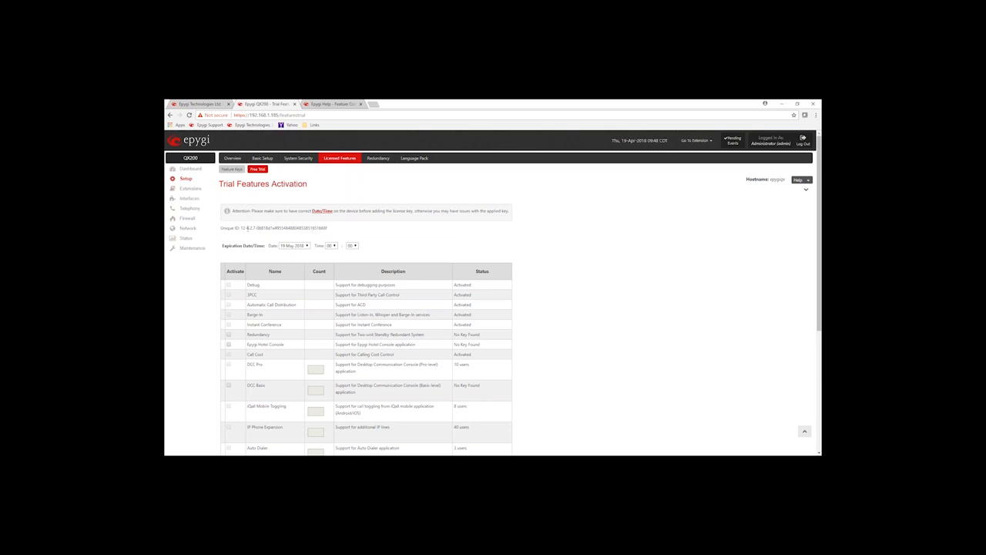
triple_click(241, 245)
left_click(384, 234)
left_click_drag(308, 185, 226, 185)
left_click(334, 190)
left_click(232, 169)
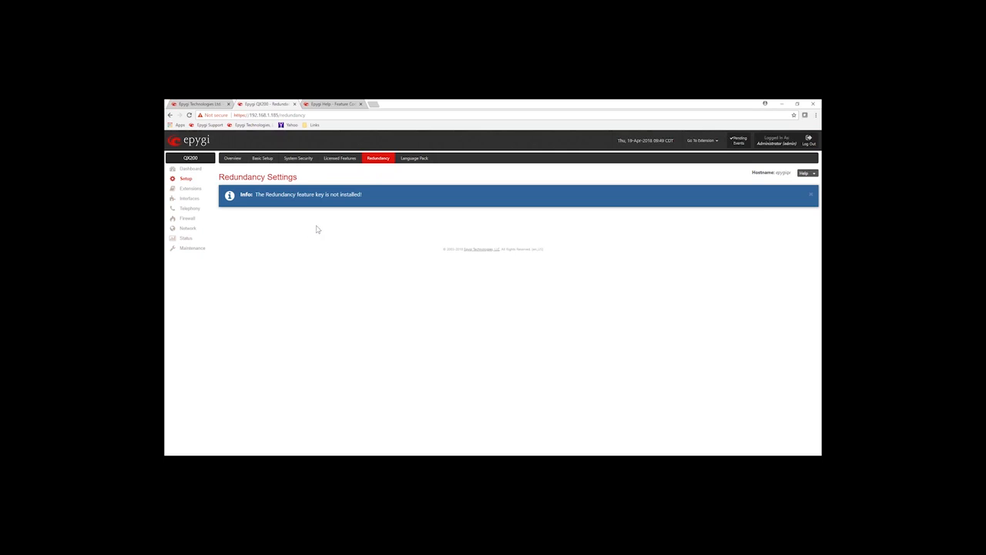
- View the Language Pack upload page, then go to the Extensions section
left_click(407, 161)
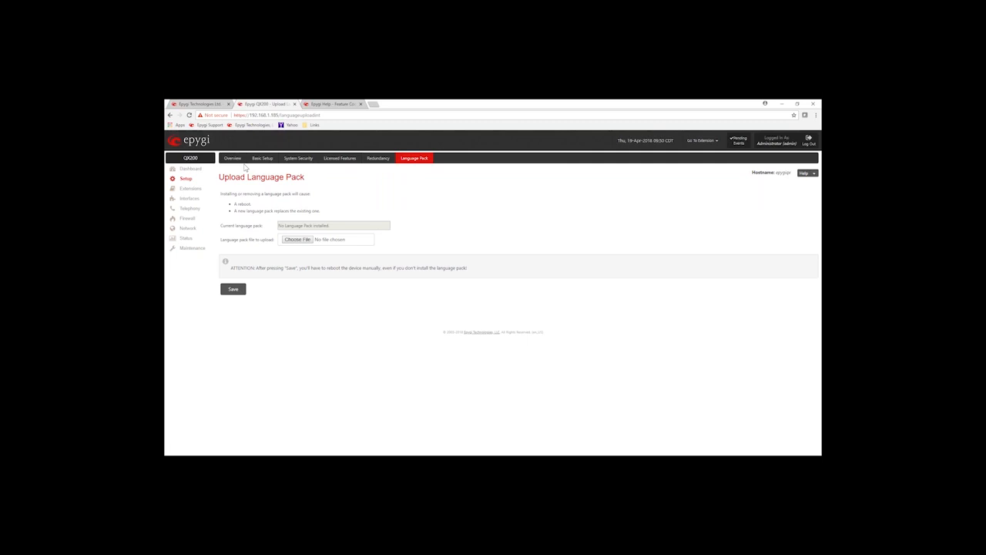
left_click(192, 190)
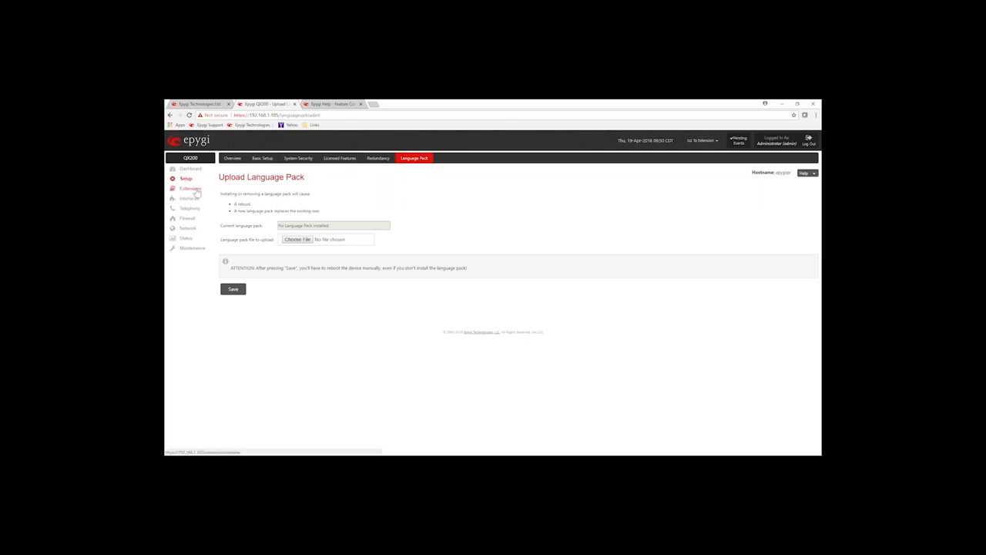
- Open the Extensions list of 25 extensions and point out the Attached Line column
left_click(263, 160)
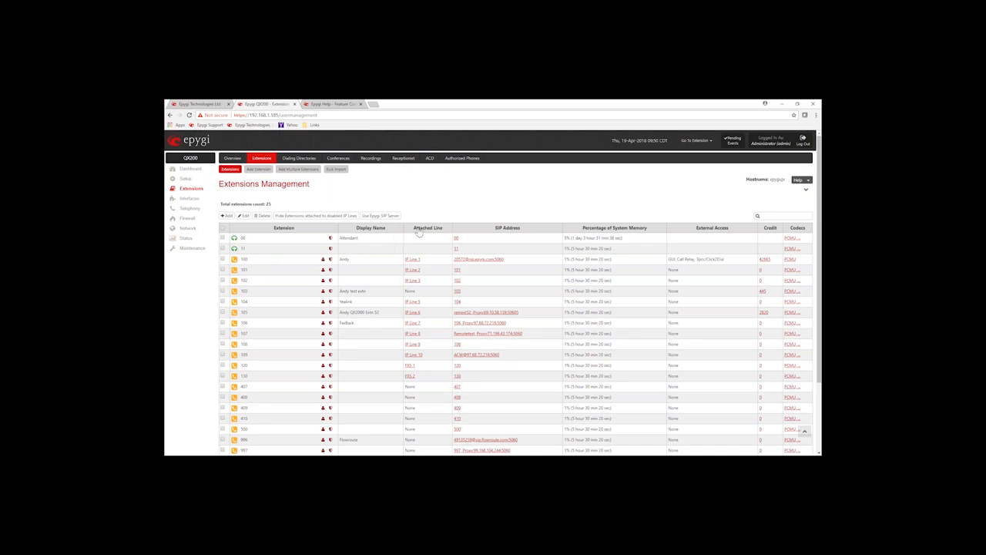
left_click_drag(415, 228, 445, 229)
- Point out IP Line 1 on extension 100 and FXS 1 on 120, then select every extension except 00
left_click_drag(431, 260, 404, 260)
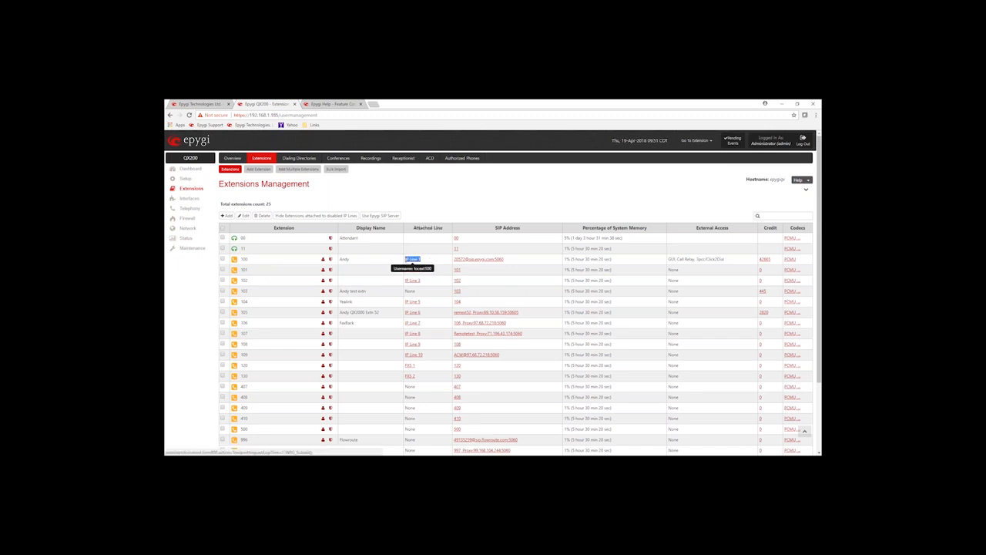
left_click(286, 265)
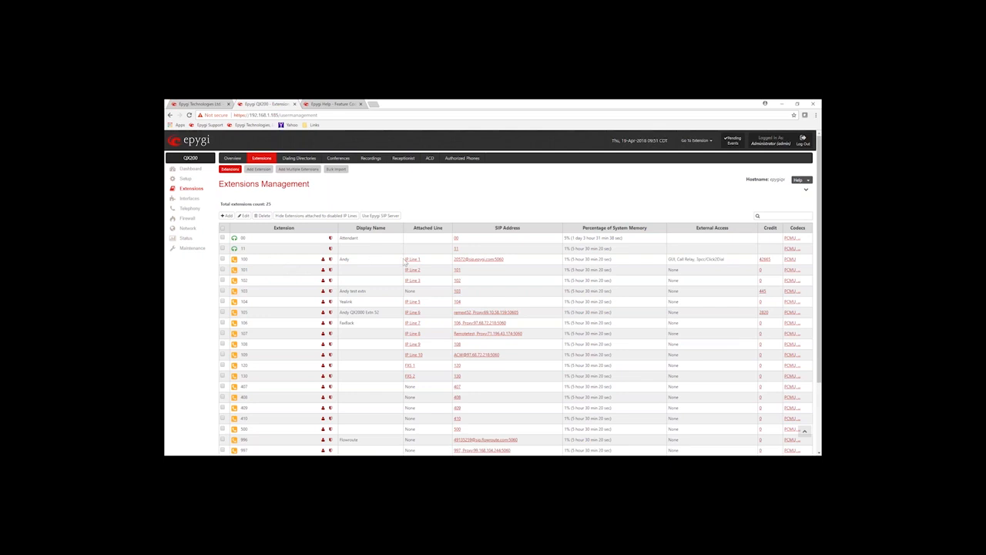
left_click_drag(423, 265, 406, 266)
left_click(437, 272)
left_click_drag(417, 366, 405, 370)
left_click(425, 373)
left_click(223, 229)
left_click(223, 238)
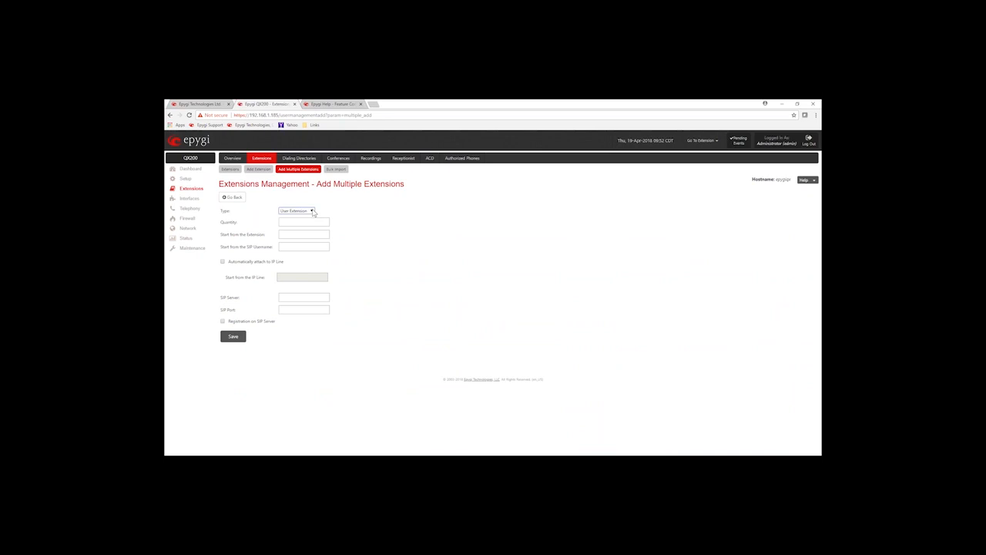
- Fill in 10 User Extensions starting at 200, auto-attached from IP Line 1, then discard with Go Back
left_click(312, 212)
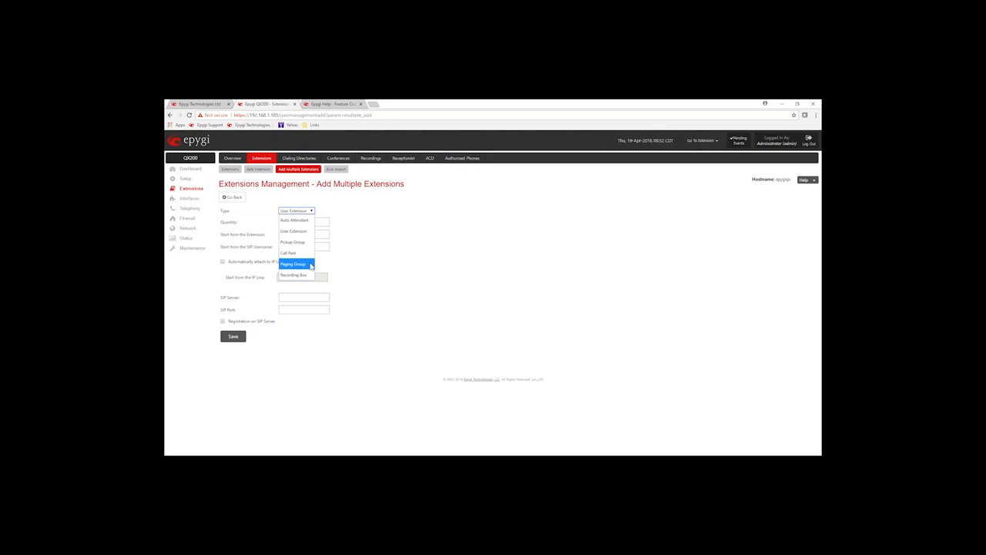
left_click(370, 245)
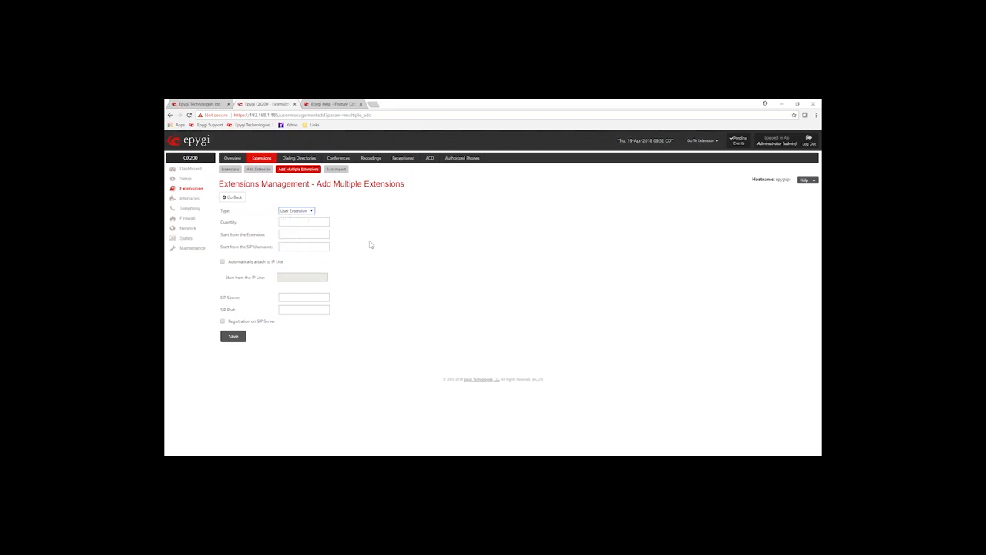
left_click(289, 221)
left_click(288, 233)
left_click(223, 261)
left_click(293, 279)
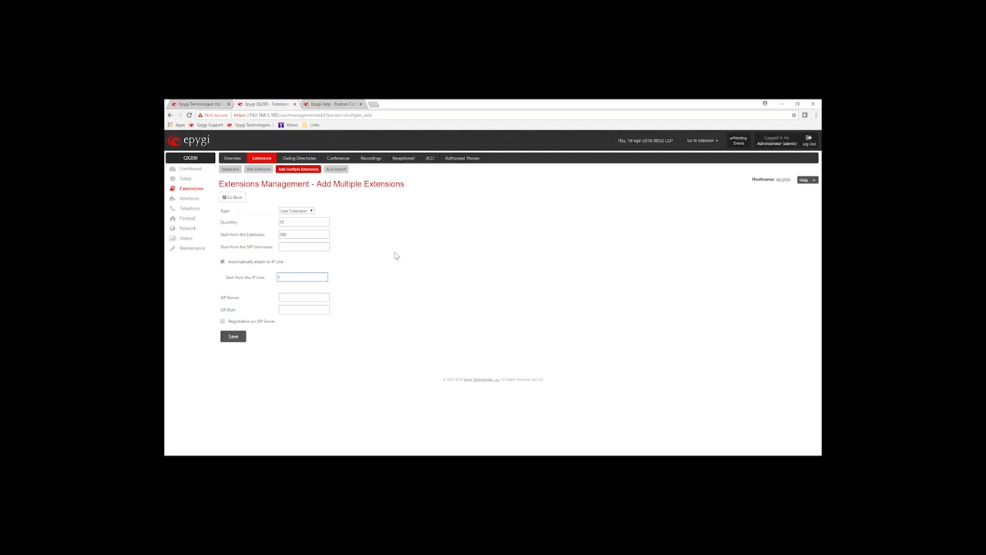
left_click(231, 202)
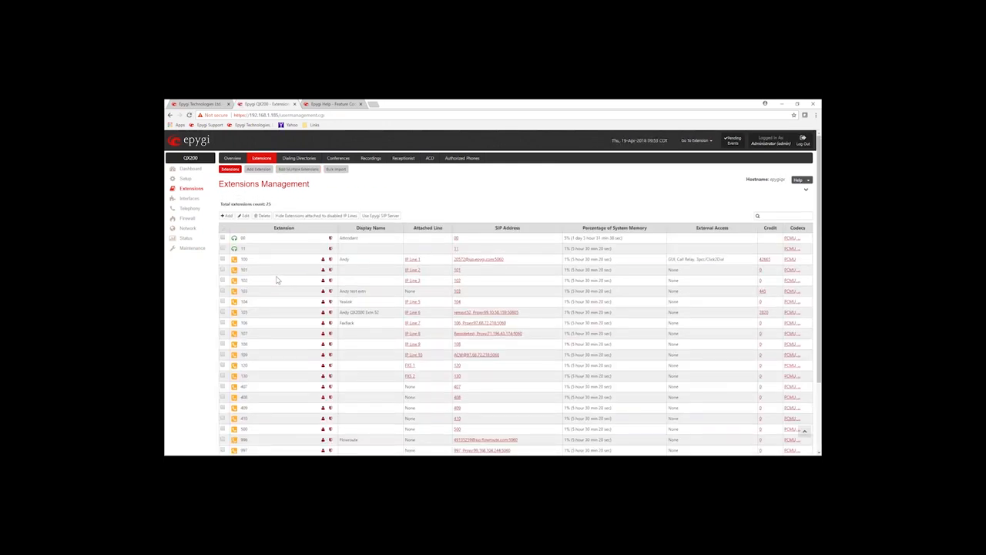
left_click(223, 259)
left_click_drag(615, 263, 566, 260)
left_click(568, 260)
left_click_drag(572, 259, 616, 260)
left_click(710, 264)
left_click_drag(726, 260, 670, 266)
left_click(681, 265)
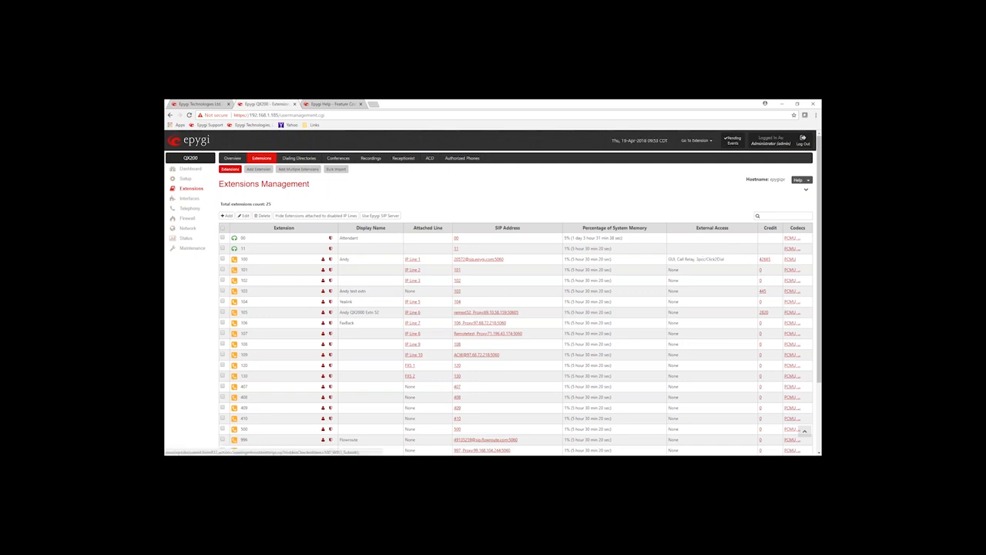
left_click_drag(774, 260, 759, 259)
left_click(743, 262)
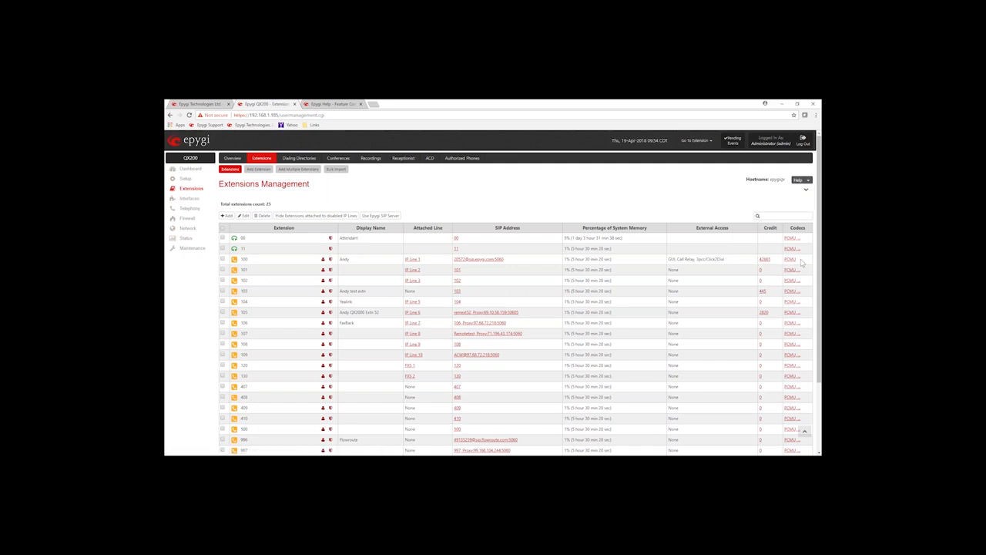
left_click_drag(801, 263, 788, 261)
left_click(802, 262)
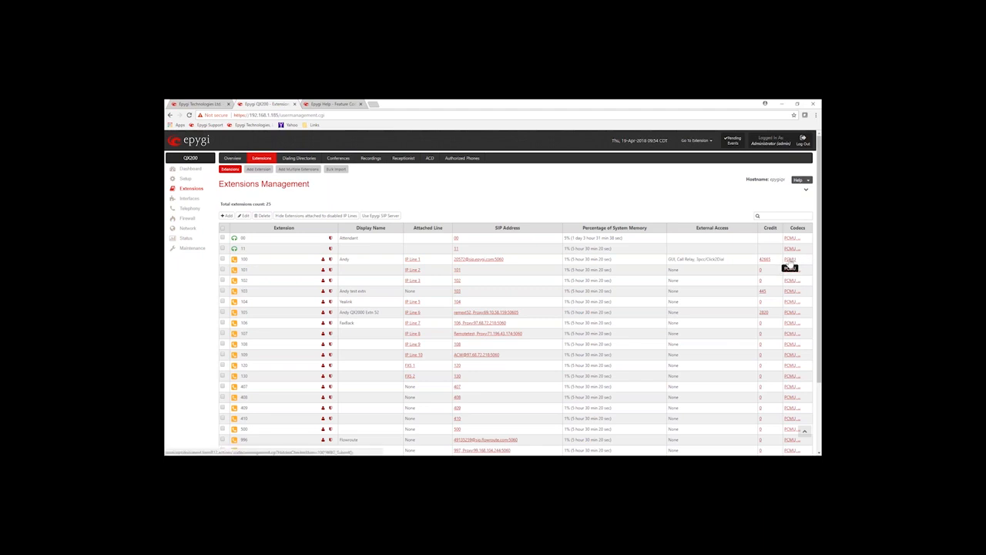
left_click(789, 260)
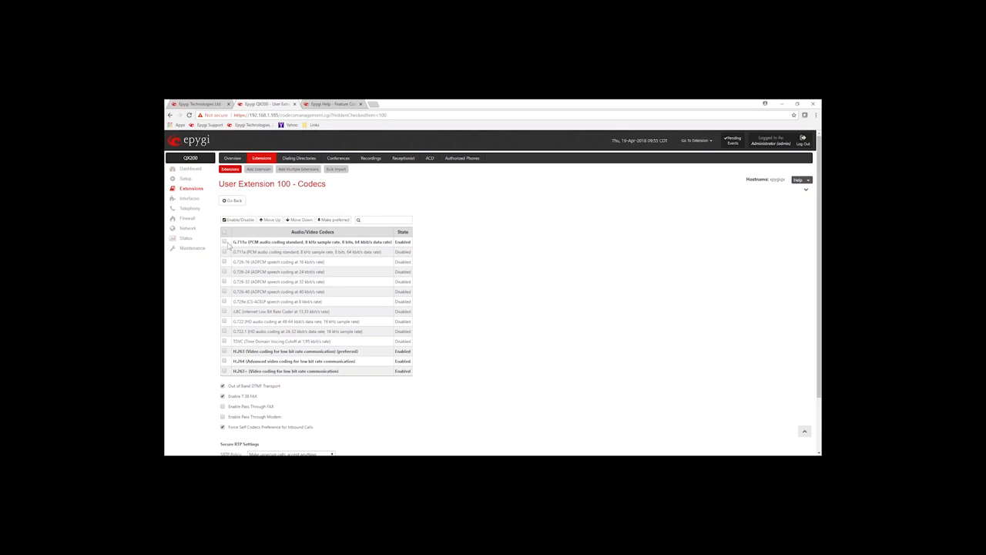
- Review extension 100's codec list with G.711u on top, and select G.729a
left_click_drag(232, 243, 252, 251)
left_click(235, 251)
left_click(236, 262)
left_click_drag(235, 242, 393, 242)
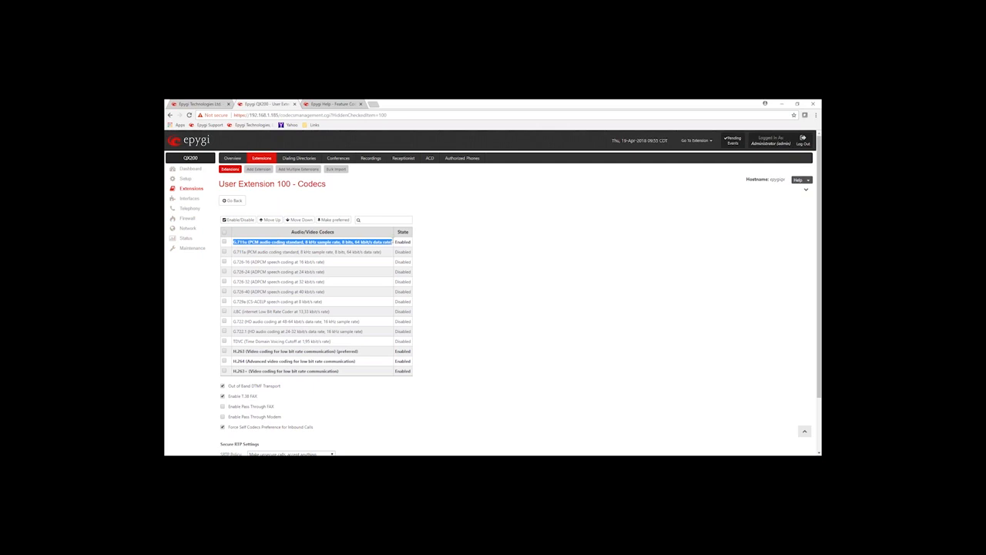
left_click(443, 242)
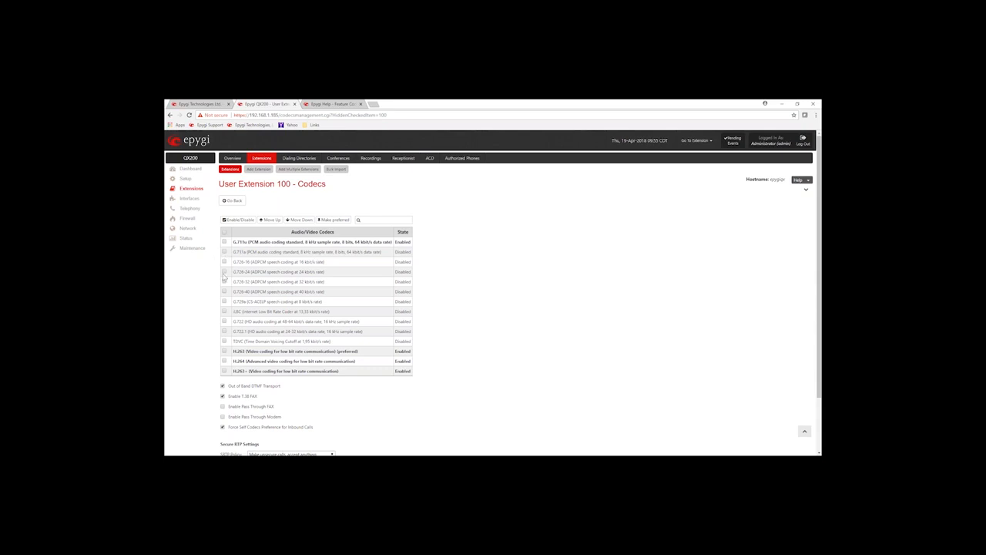
left_click(224, 302)
- Enable G.729a and move it to second place, directly below G.711u
left_click(238, 219)
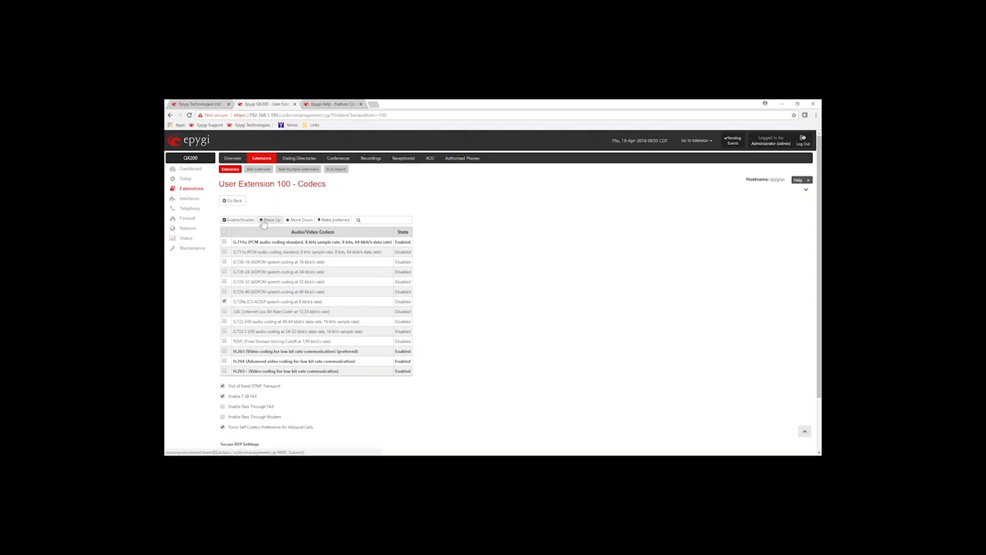
left_click(224, 301)
left_click(238, 219)
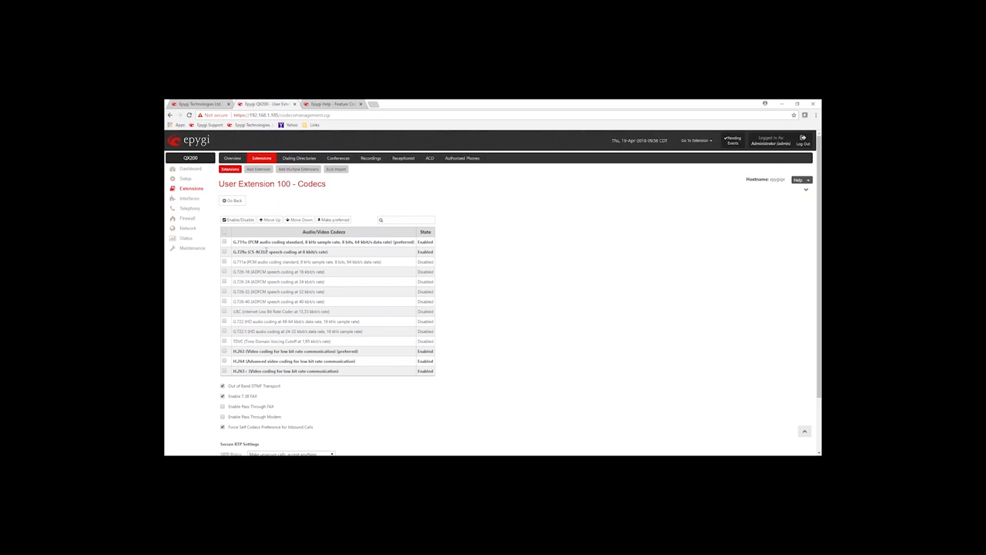
left_click(224, 252)
left_click(275, 220)
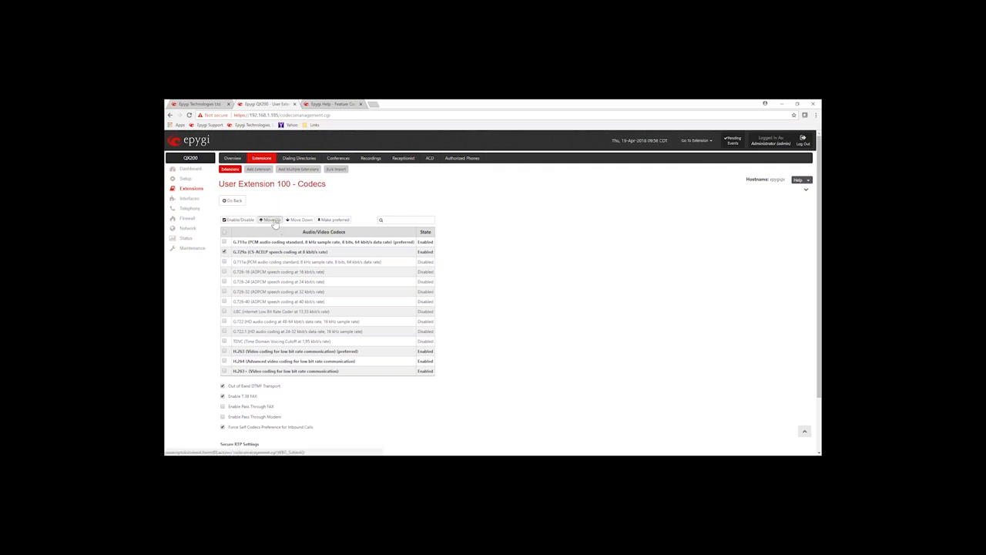
left_click(299, 221)
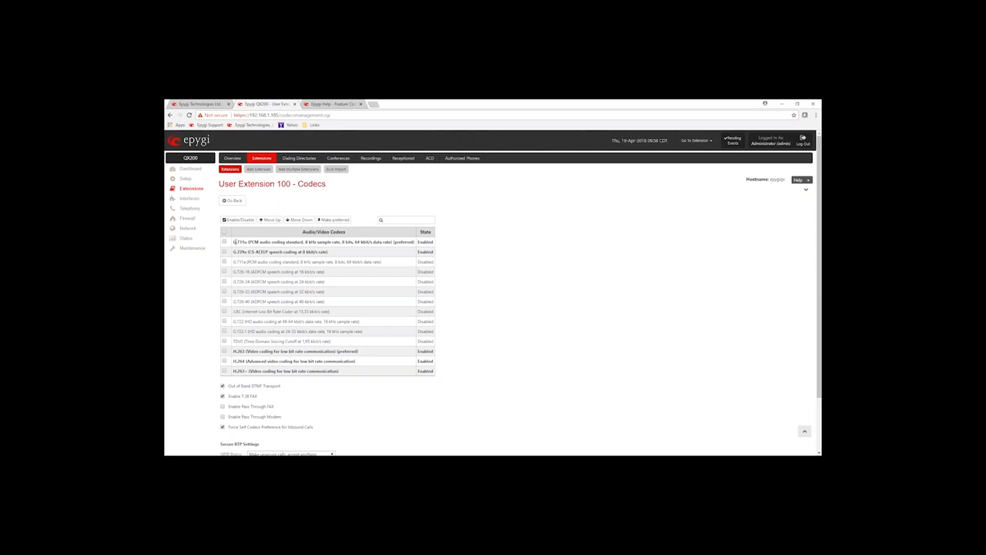
- Check the G.711u row's description, bit depth and data rate
left_click_drag(240, 242, 307, 242)
left_click(346, 242)
left_click_drag(340, 242, 391, 242)
left_click(346, 395)
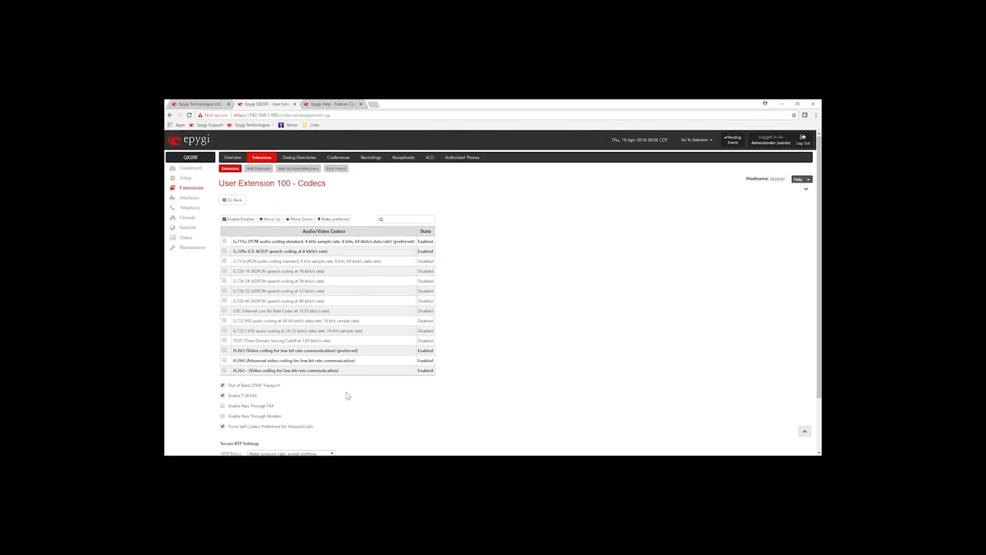
- Review the Out of Band DTMF Transport and T.38 FAX options, then go back to Extensions Management
scroll(339, 385, "down", 2)
left_click_drag(281, 327, 230, 330)
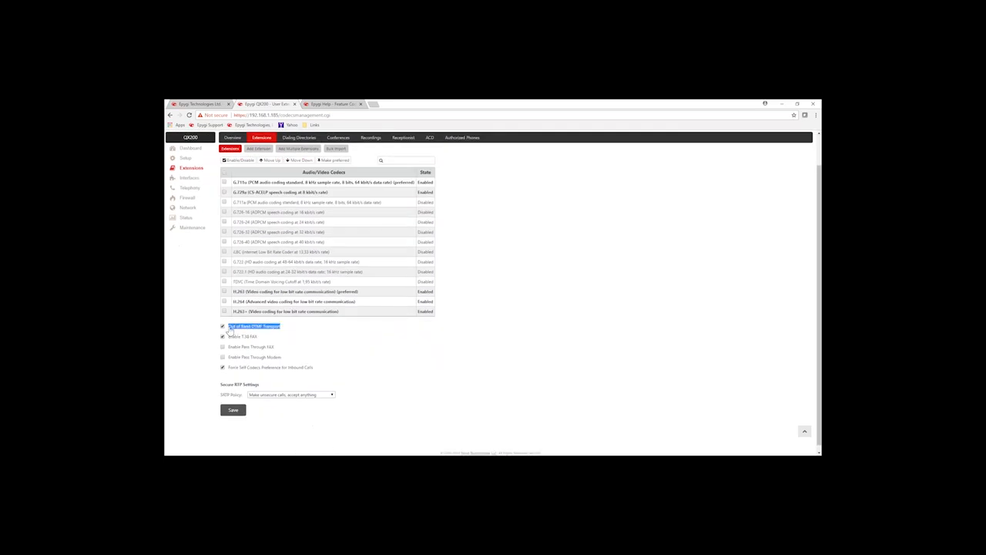
left_click(304, 327)
left_click_drag(276, 341, 240, 343)
left_click(304, 334)
scroll(338, 340, "up", 2)
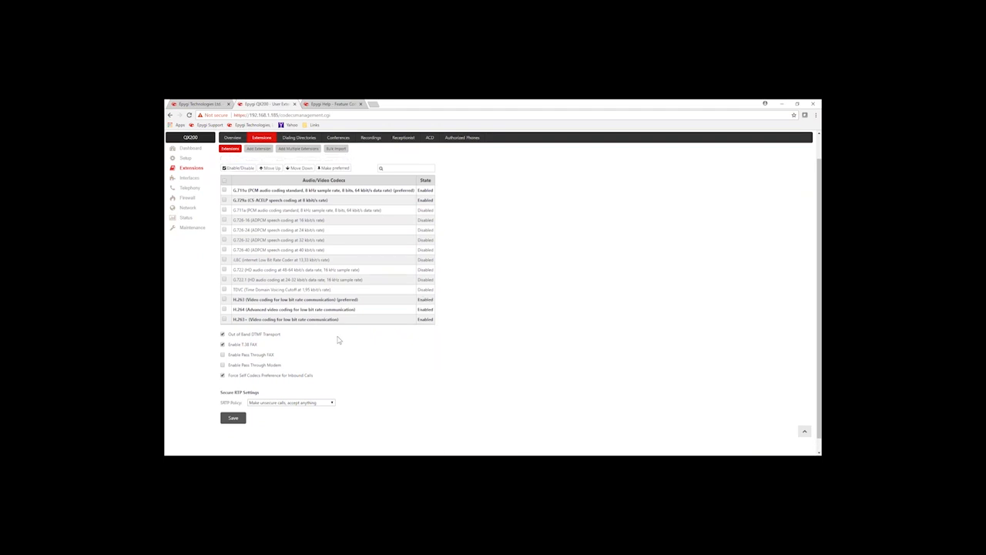
left_click(232, 201)
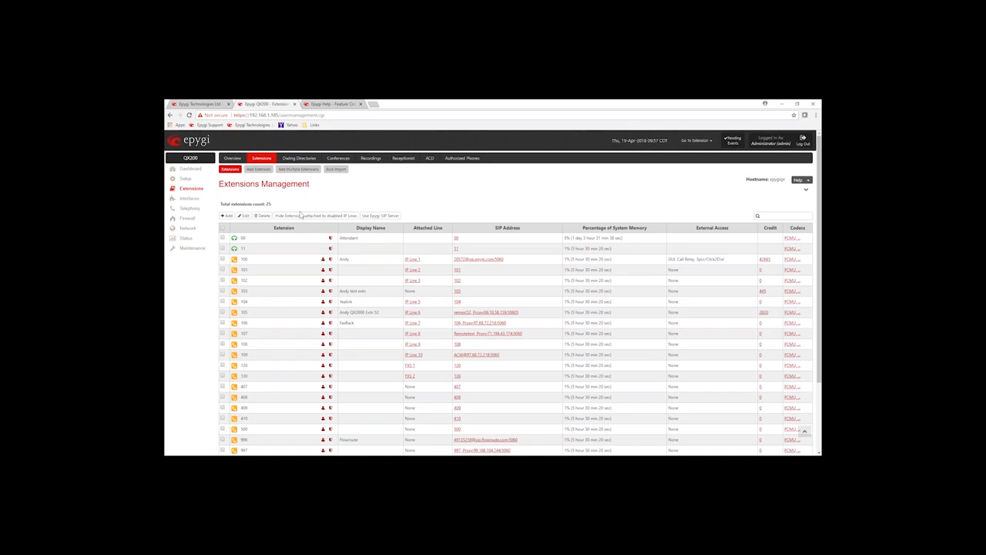
scroll(279, 276, "down", 1)
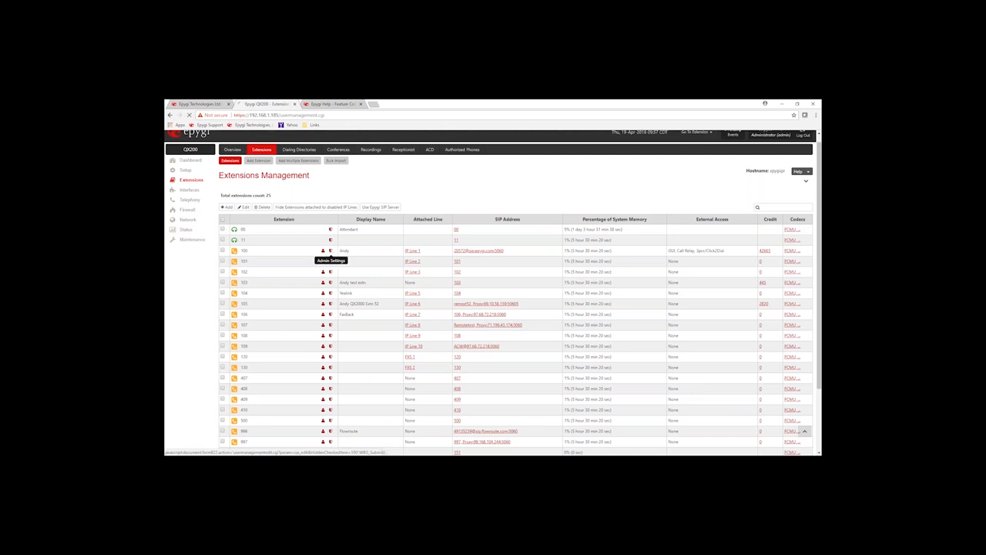
- Open extension 100's General Settings and enter the user's display name
left_click(332, 252)
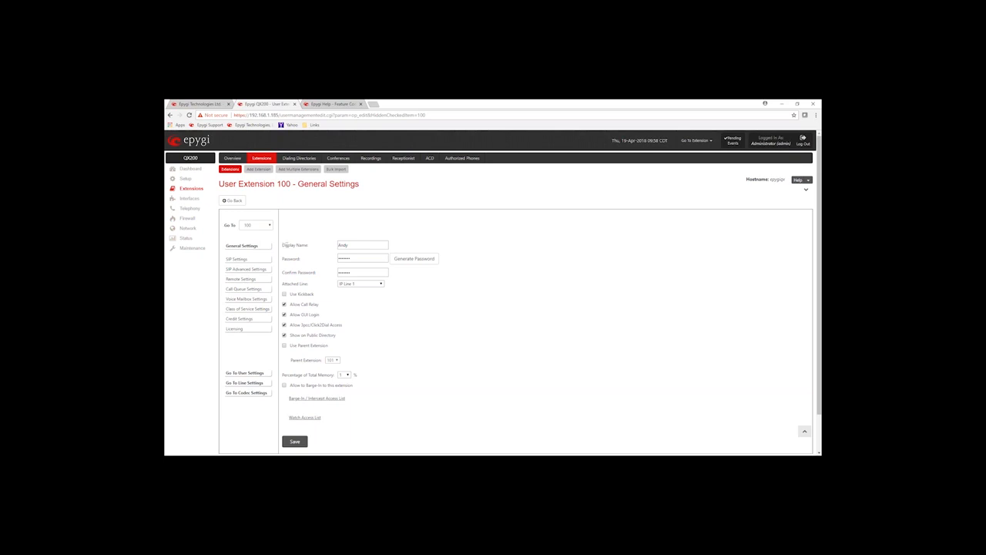
double_click(342, 245)
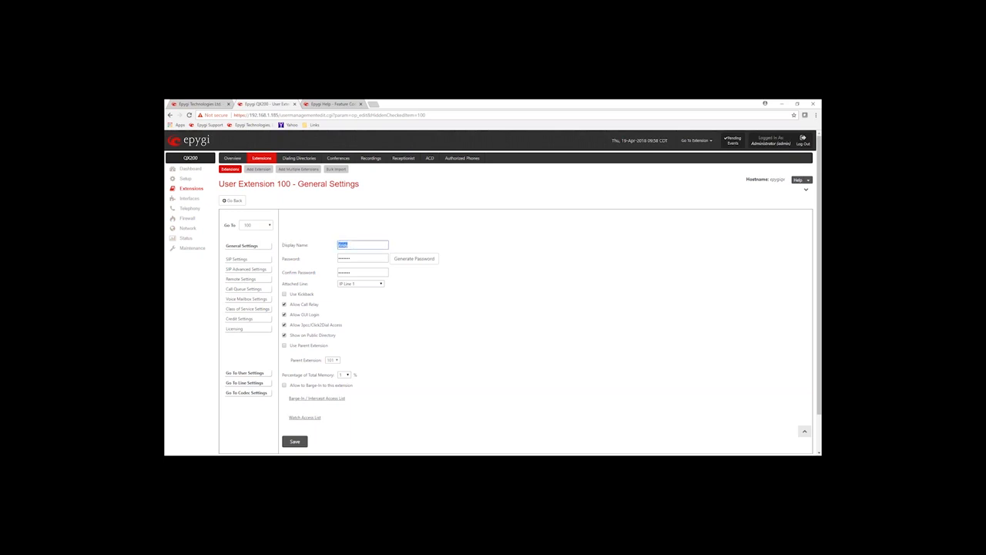
left_click(359, 244)
double_click(350, 245)
type("Andy")
left_click(376, 227)
- Leave the password unchanged and bring up the Attached Line options
double_click(340, 262)
left_click(355, 258)
double_click(352, 258)
left_click(435, 316)
left_click_drag(283, 283, 308, 284)
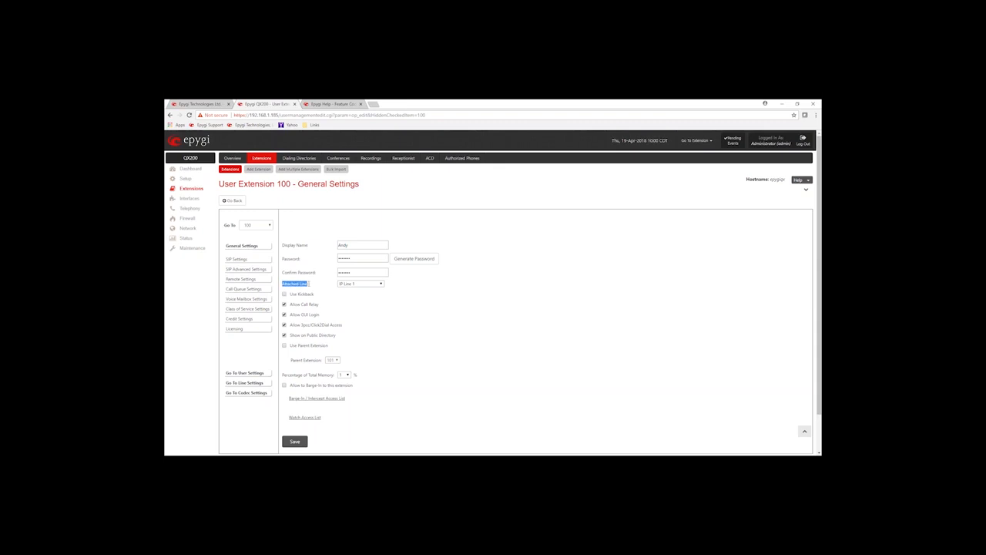
left_click(380, 284)
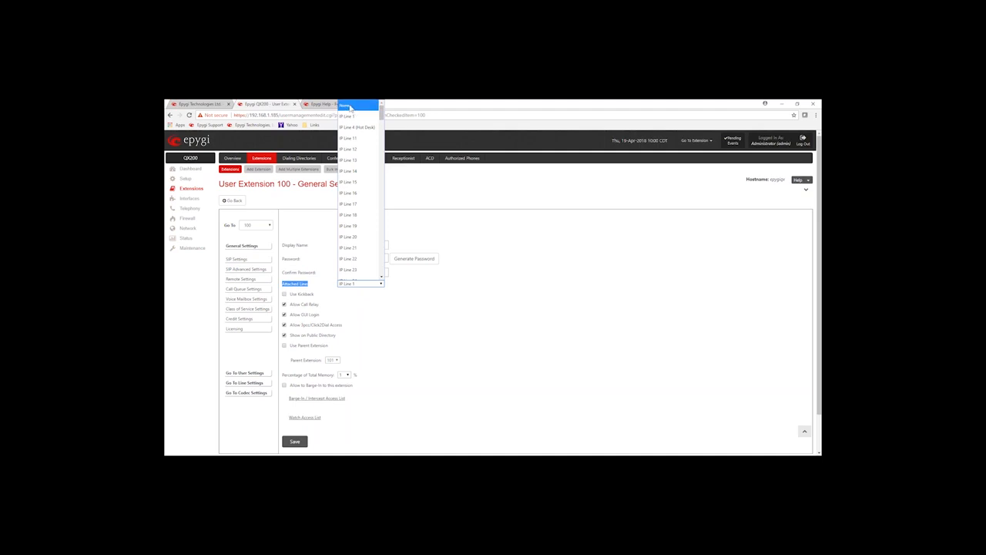
- Keep IP Line 1 as extension 100's attached line and tick Use Kickback
left_click(458, 225)
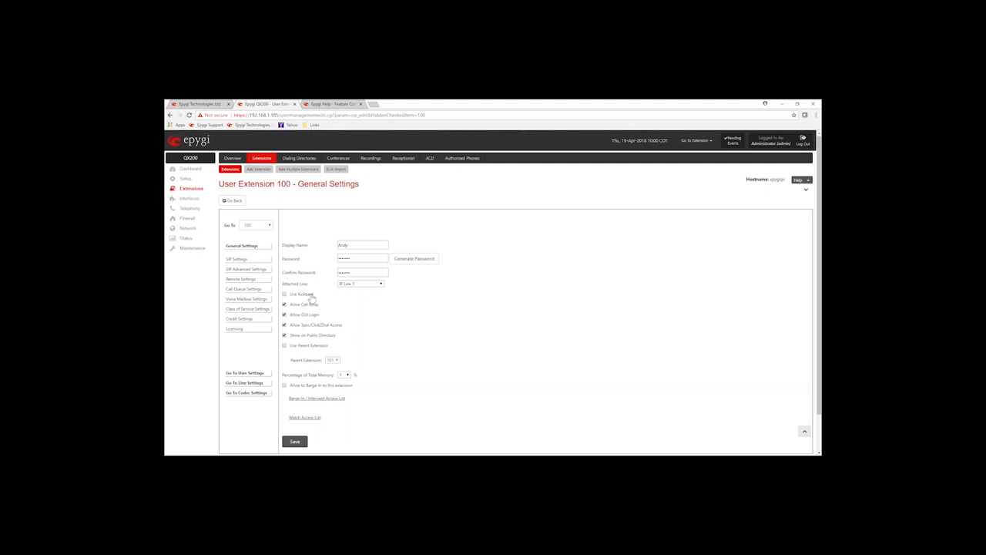
left_click_drag(316, 295, 287, 298)
left_click(285, 295)
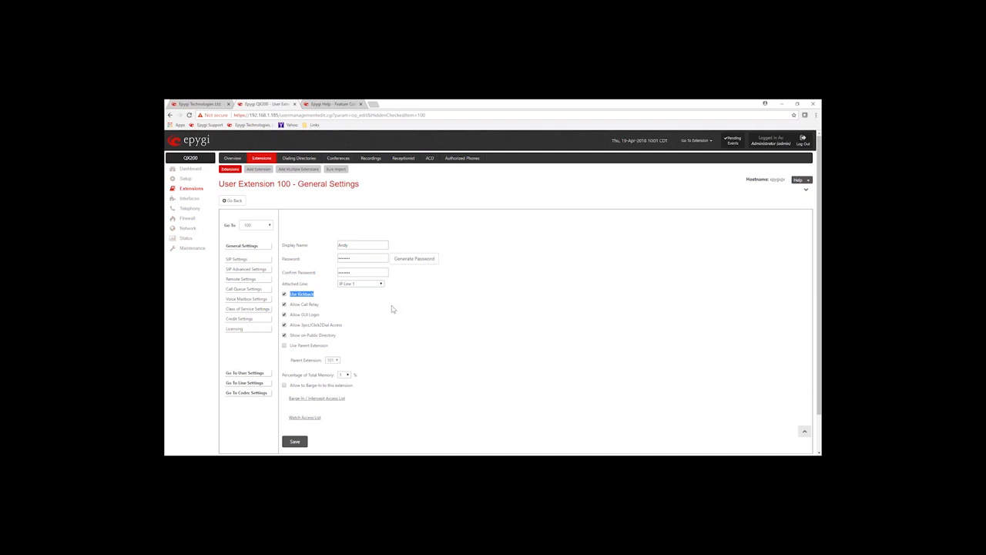
- Turn Allow Call Relay off and back on for extension 100, and point out its password
left_click(286, 305)
left_click(285, 304)
left_click_drag(290, 305, 319, 309)
double_click(349, 259)
left_click(327, 310)
left_click_drag(323, 308, 292, 311)
left_click(356, 306)
- Review extension 100's Allow GUI Login and 3pcc/Click2Dial access options
left_click_drag(291, 318, 323, 321)
left_click(325, 316)
left_click_drag(344, 325, 294, 328)
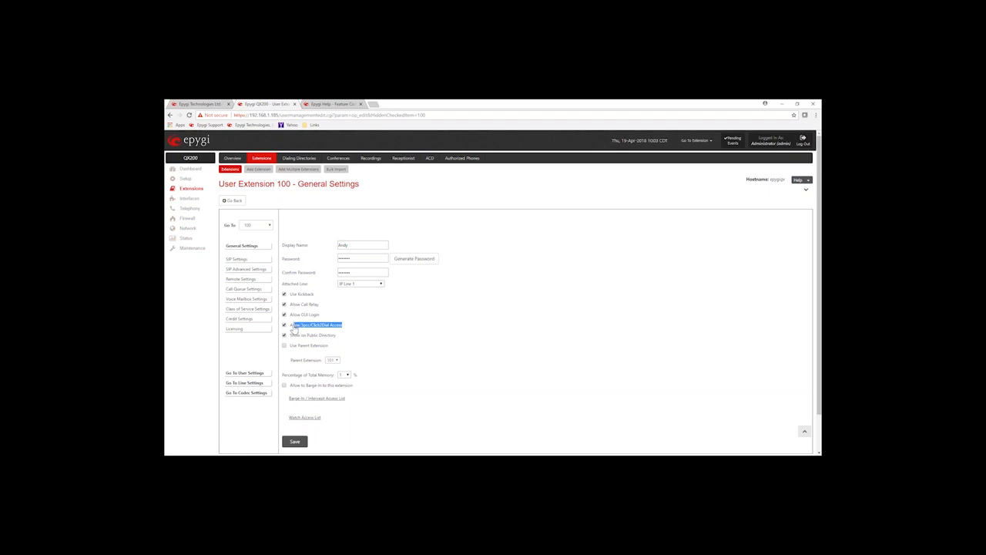
left_click(366, 326)
left_click_drag(344, 325, 293, 343)
left_click(351, 338)
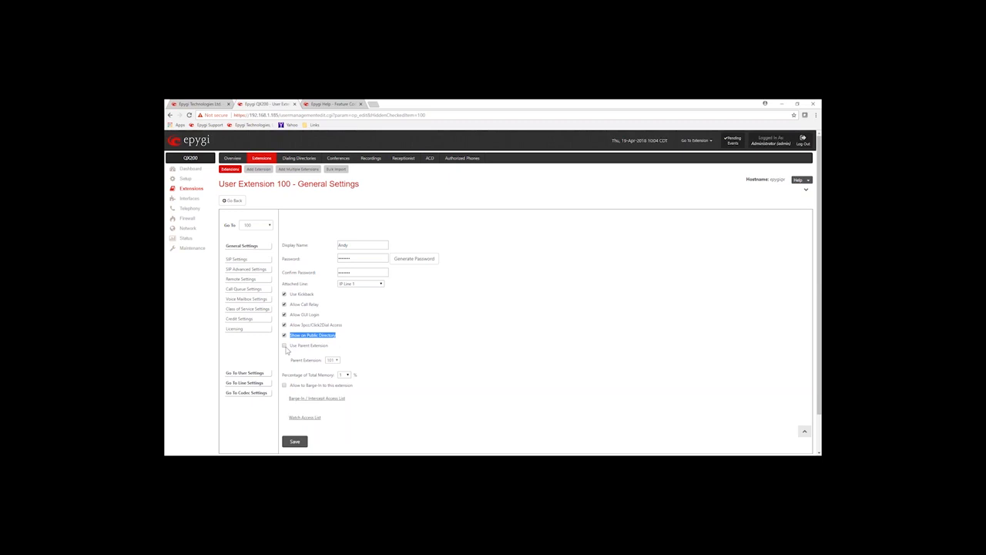
- Tick Use Parent Extension and keep 101 as extension 100's parent extension
left_click(284, 346)
left_click_drag(329, 346, 291, 346)
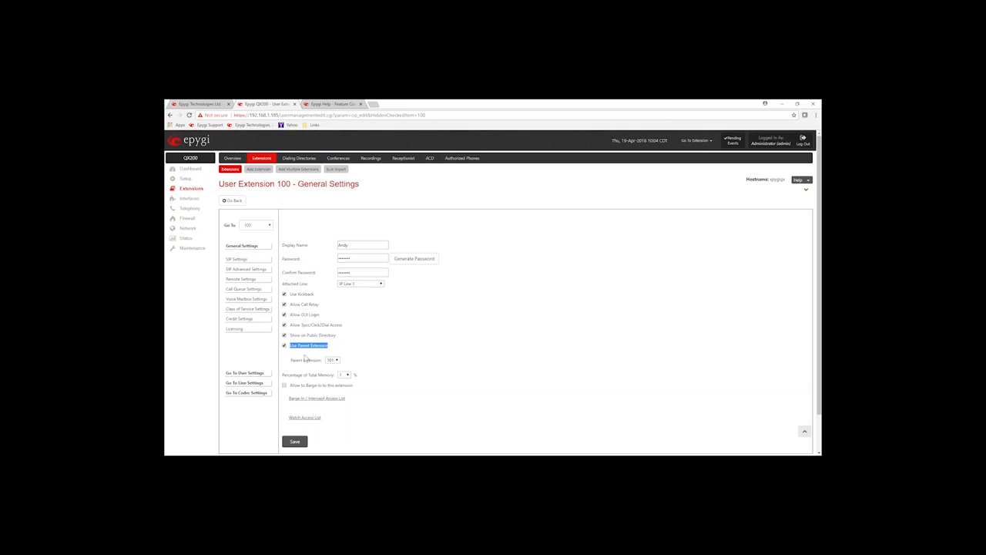
left_click_drag(291, 359, 334, 363)
left_click(334, 361)
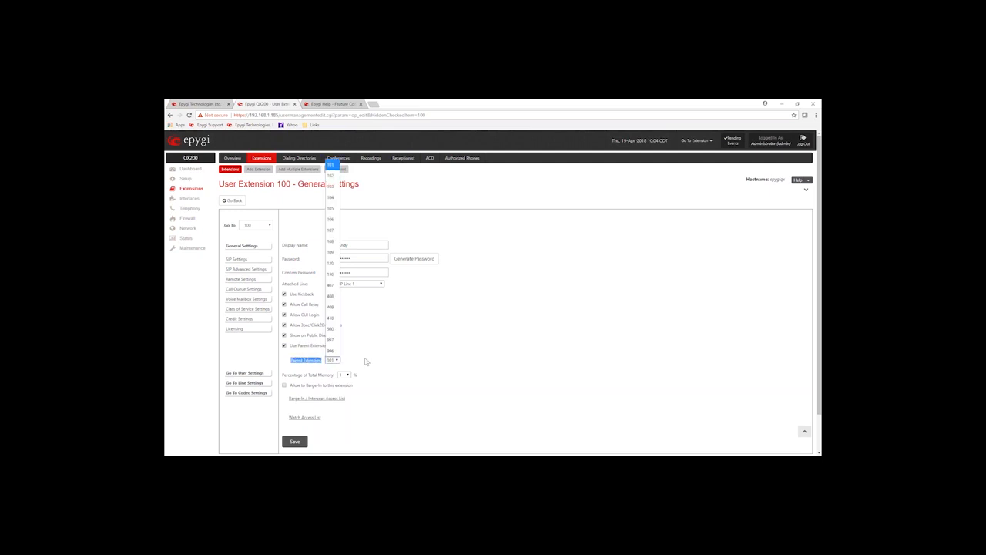
left_click(372, 357)
left_click(372, 356)
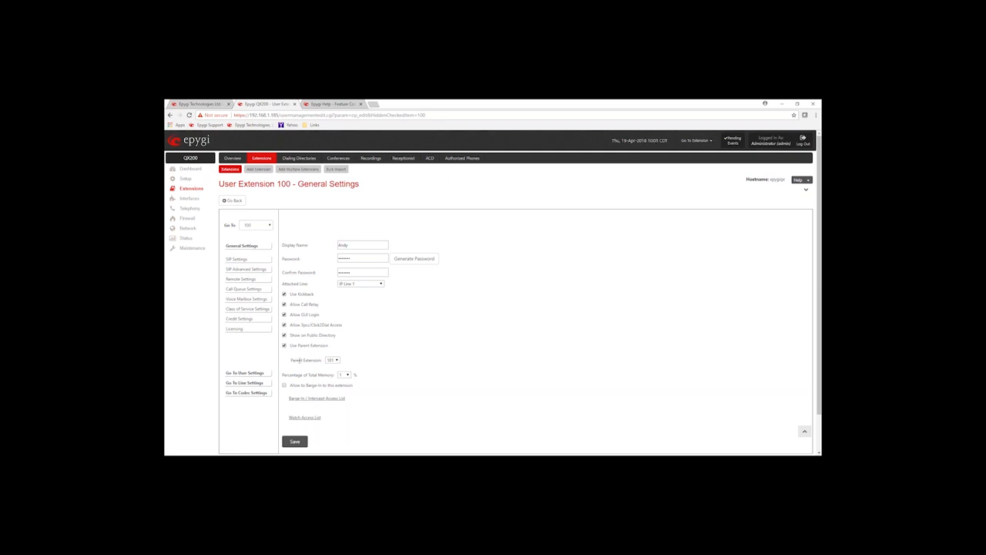
left_click_drag(296, 360, 361, 357)
left_click(372, 348)
double_click(294, 360)
left_click_drag(294, 360, 317, 369)
left_click_drag(285, 375, 329, 376)
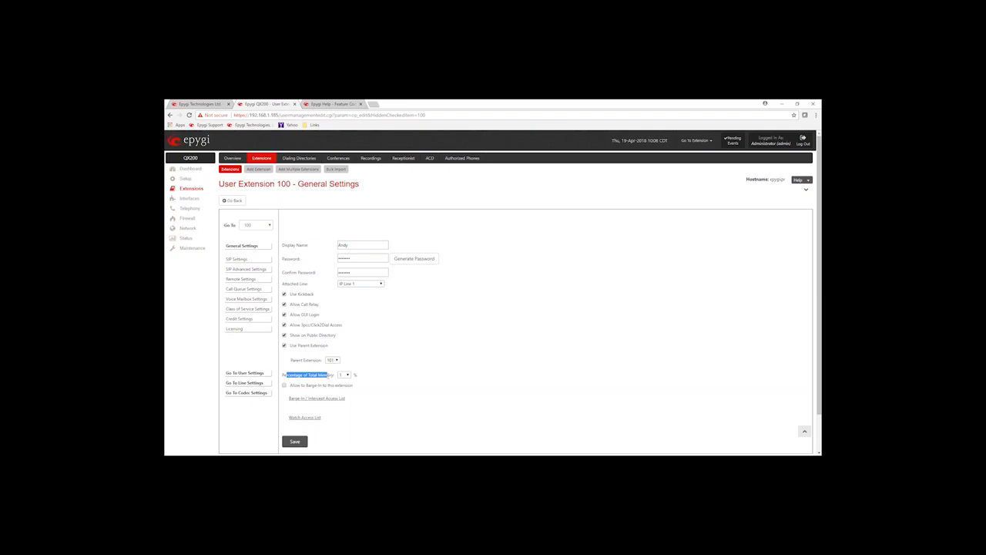
left_click(346, 374)
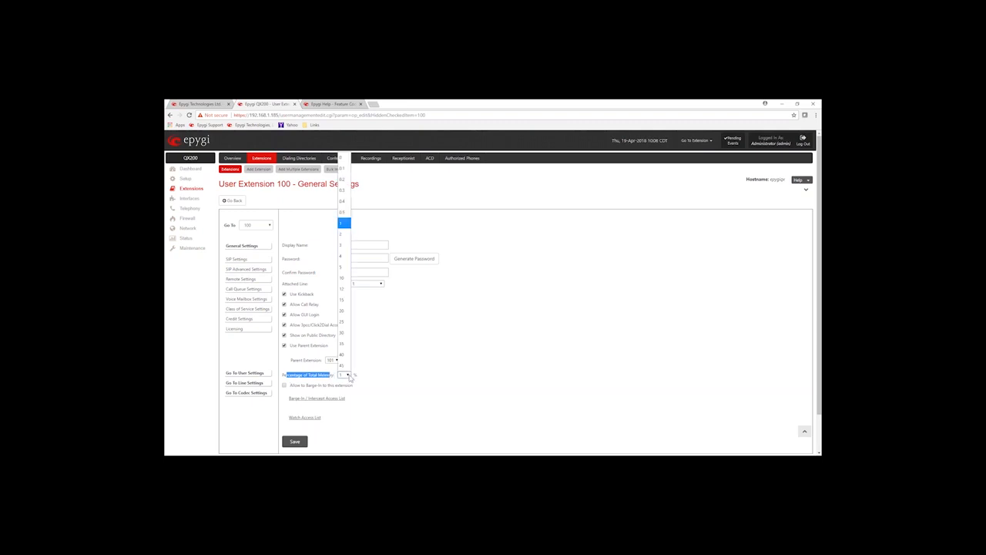
left_click(410, 364)
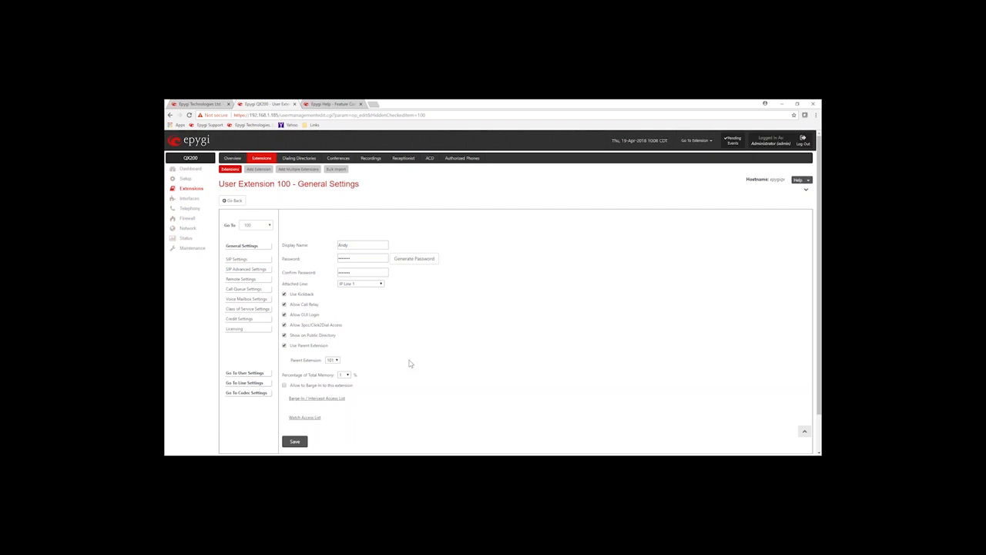
scroll(410, 364, "down", 1)
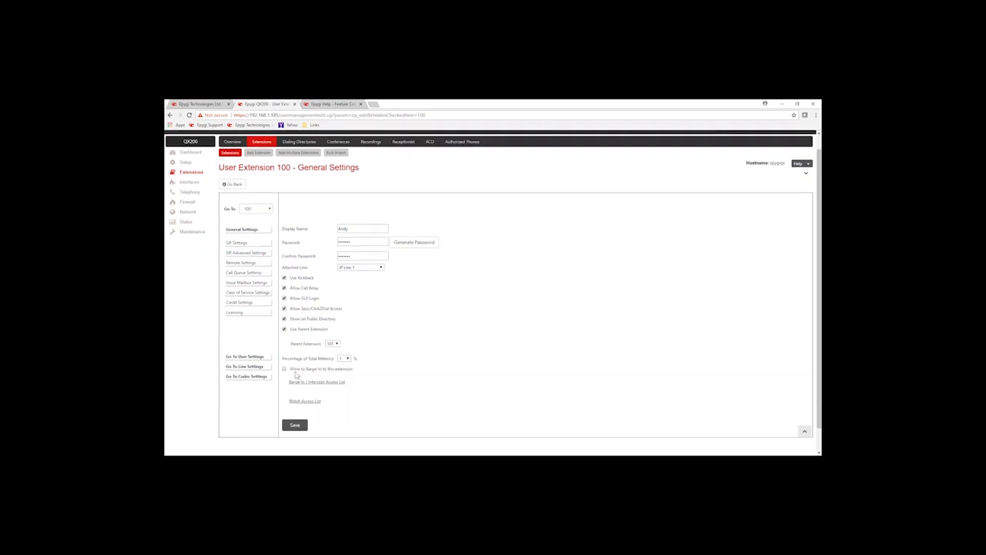
left_click_drag(295, 369, 347, 374)
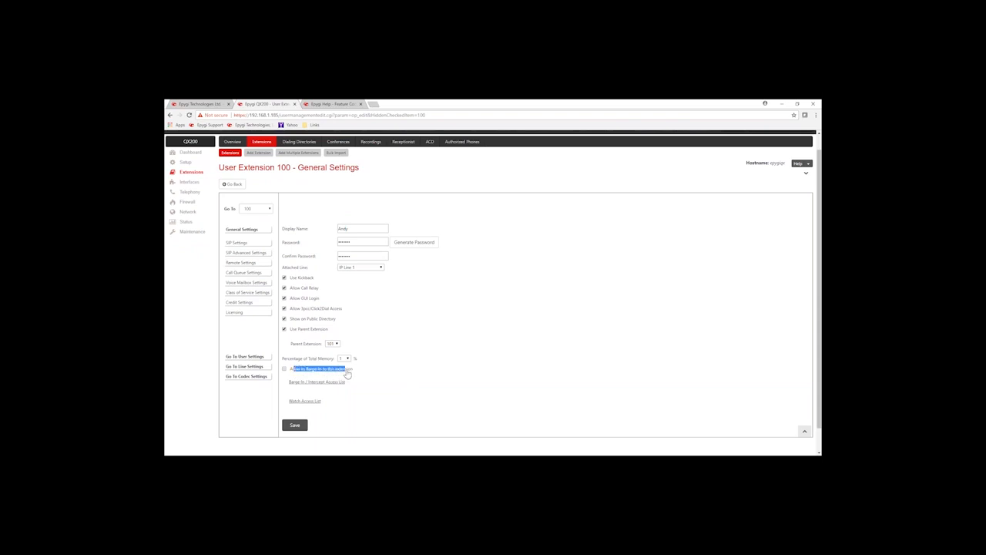
left_click(408, 333)
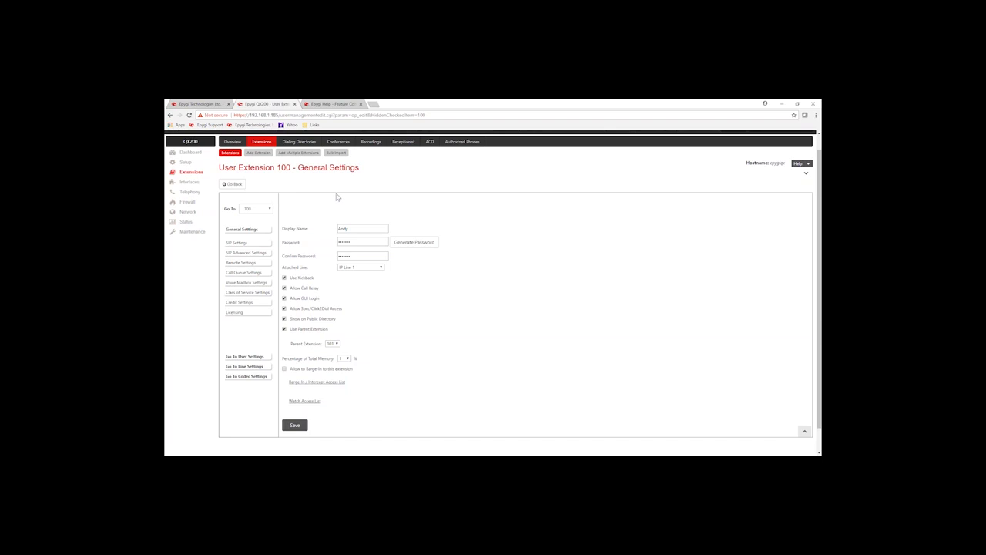
left_click(238, 187)
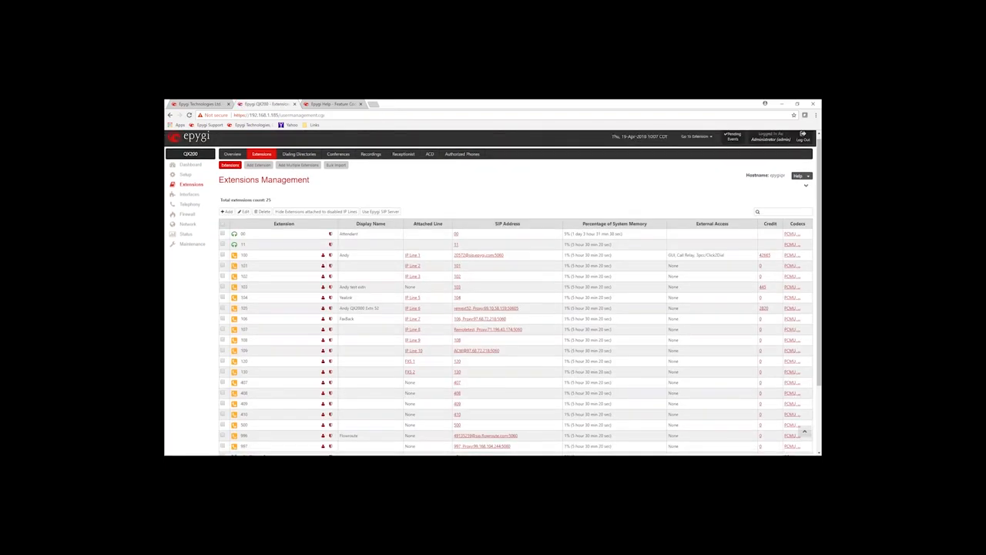
- Scroll the extensions list, noting 407 has no attached line and 151 is the Pickup Group
scroll(299, 310, "down", 3)
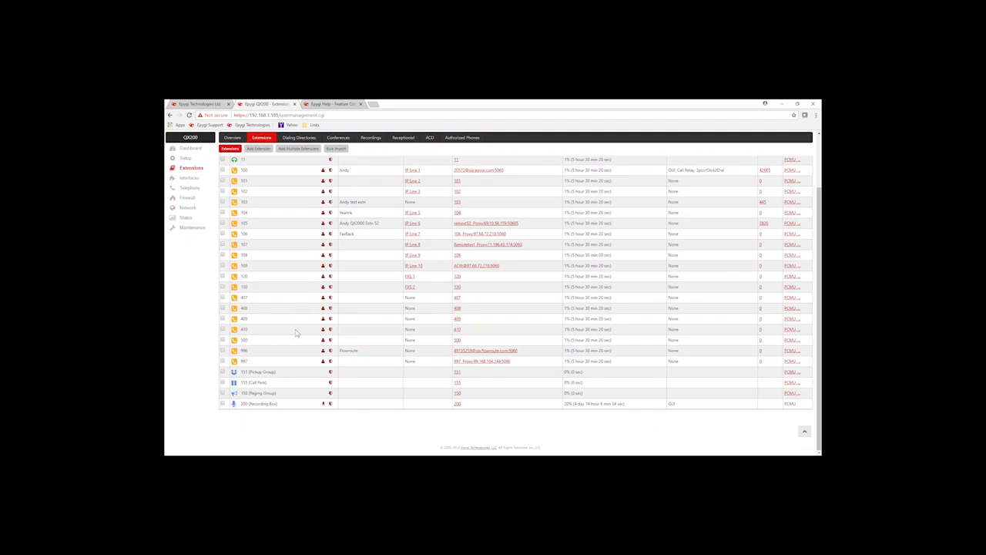
scroll(293, 331, "up", 1)
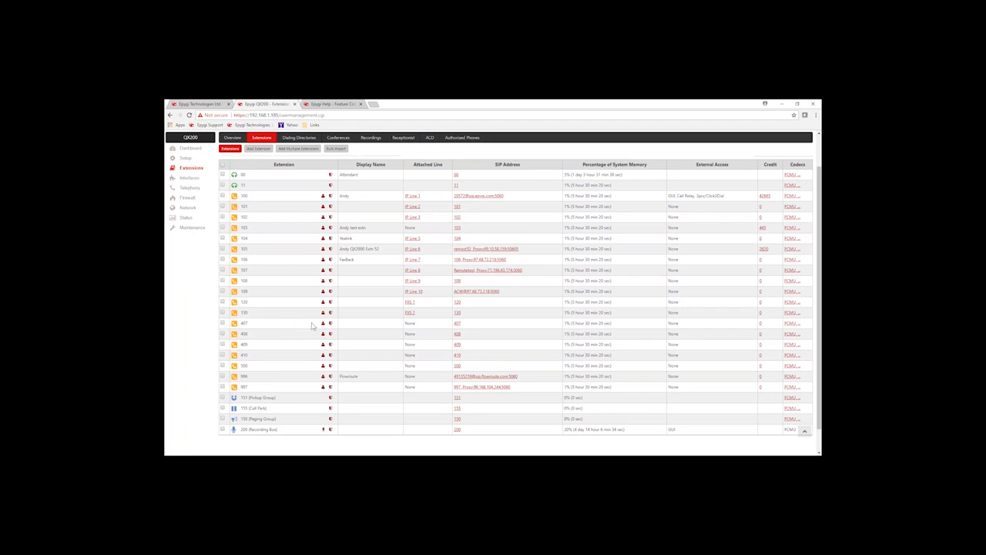
double_click(245, 323)
double_click(409, 323)
left_click_drag(277, 397, 246, 398)
left_click(291, 401)
left_click_drag(249, 397, 241, 404)
left_click(277, 397)
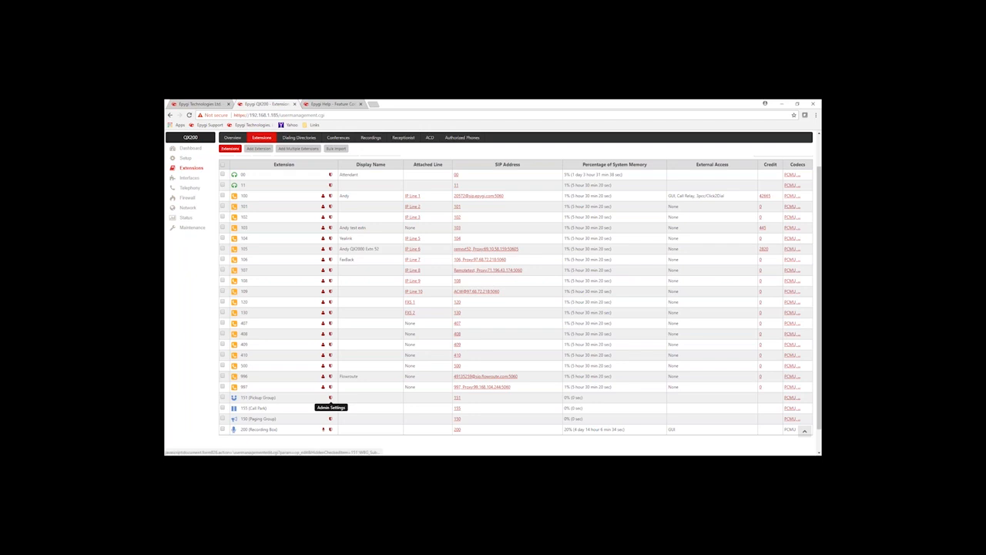
- Enable extensions 100, 101 and 102 in pickup group 151's extension list, then return to the extensions list
left_click(331, 398)
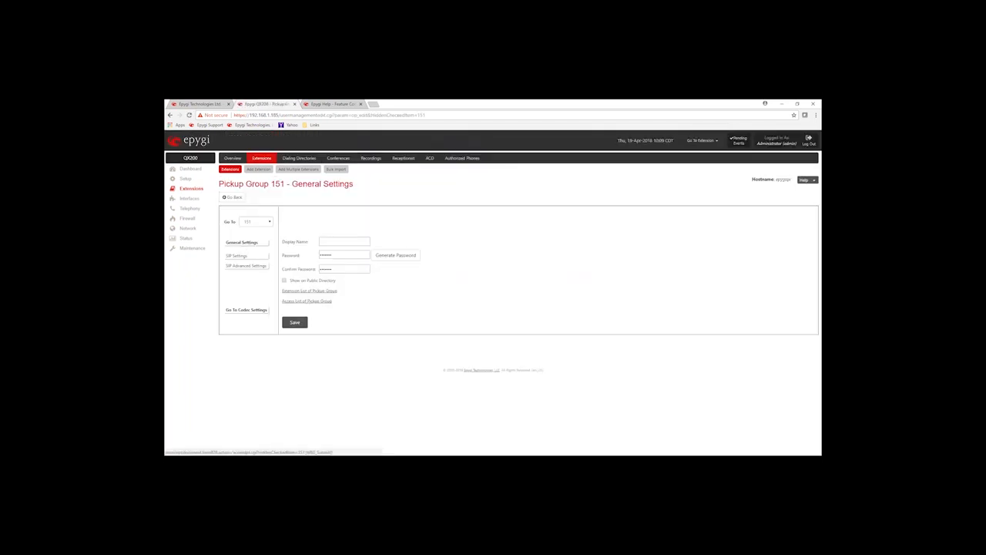
left_click_drag(337, 294, 284, 291)
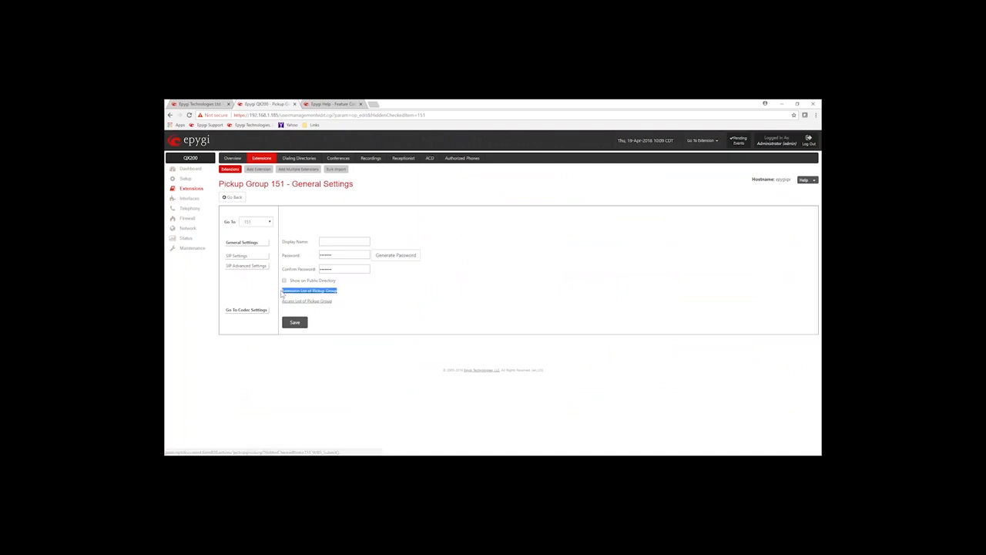
left_click(310, 294)
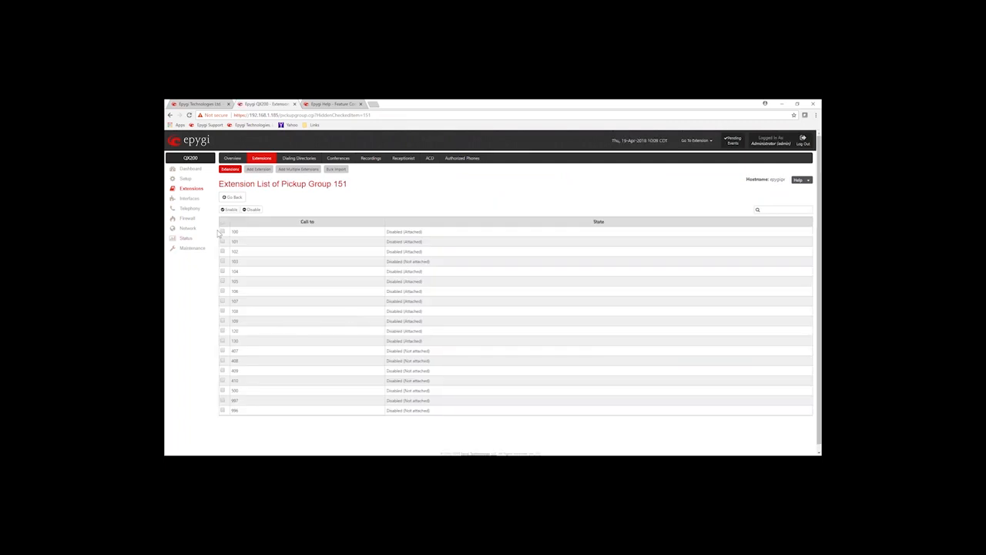
left_click(223, 231)
left_click(223, 242)
left_click(223, 252)
left_click(228, 211)
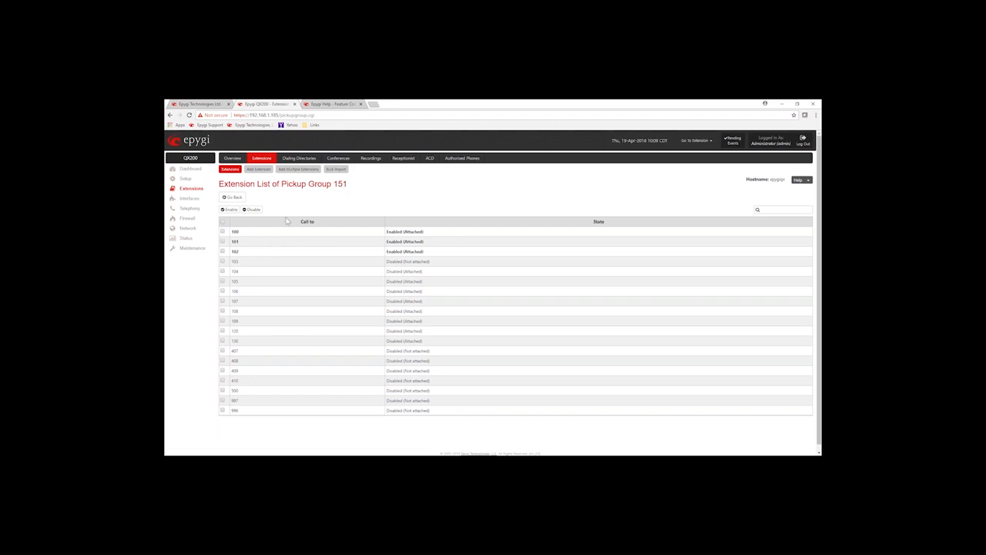
left_click_drag(327, 183, 352, 186)
left_click(345, 197)
left_click(233, 198)
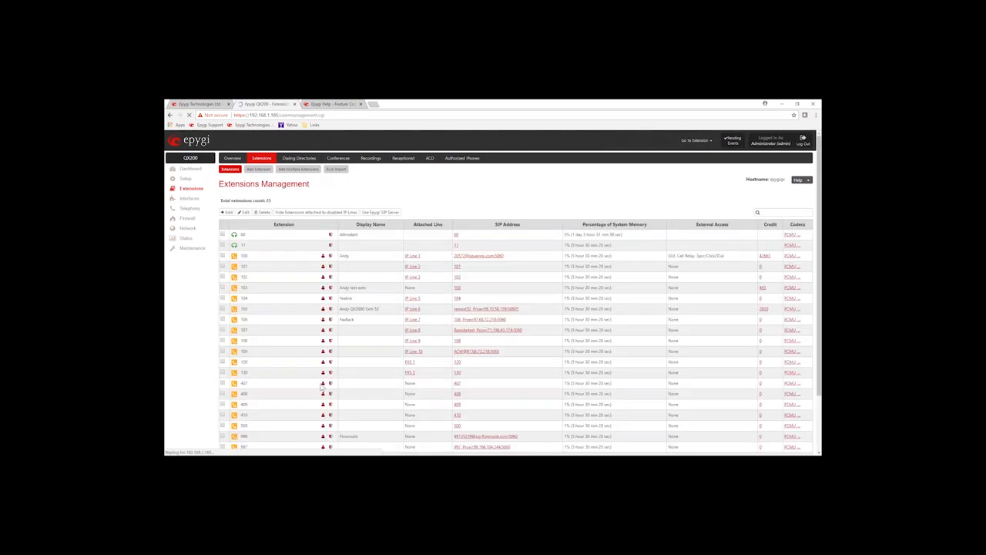
- Scroll down the Extensions Management table to the 150 paging group entry
scroll(306, 374, "down", 5)
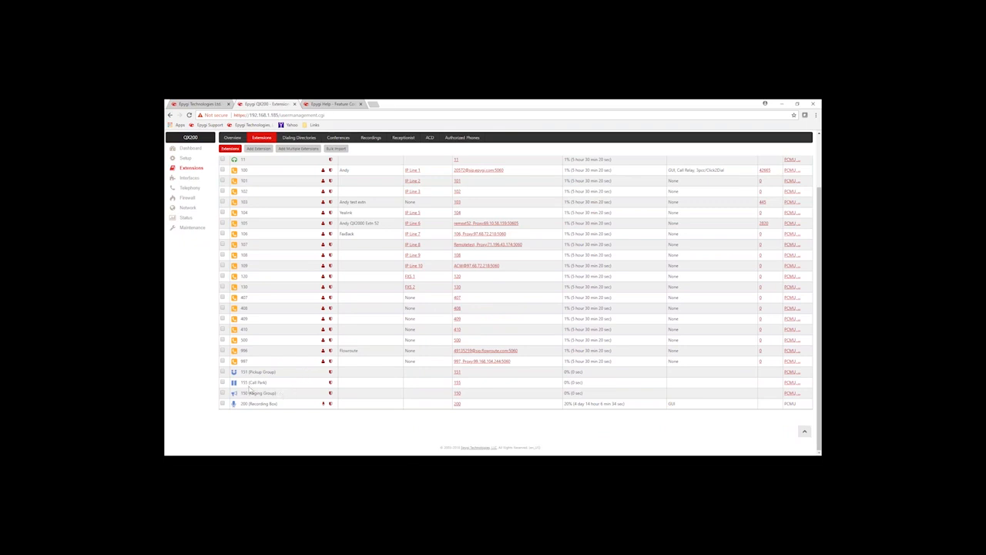
left_click_drag(249, 393, 323, 397)
left_click(312, 396)
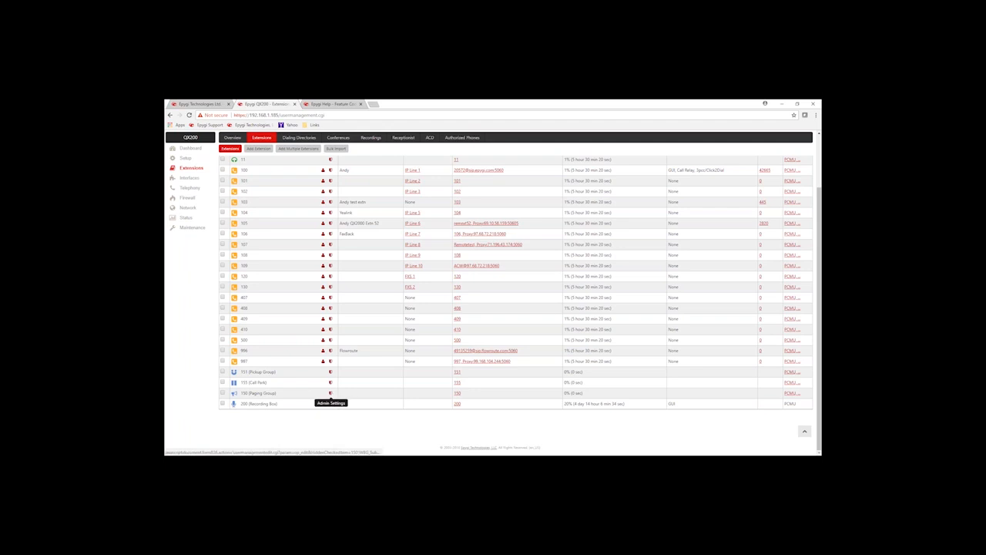
- Open paging group 150's extension list and check the enabled Audio Line-out, 100, 101 and 104
left_click(331, 393)
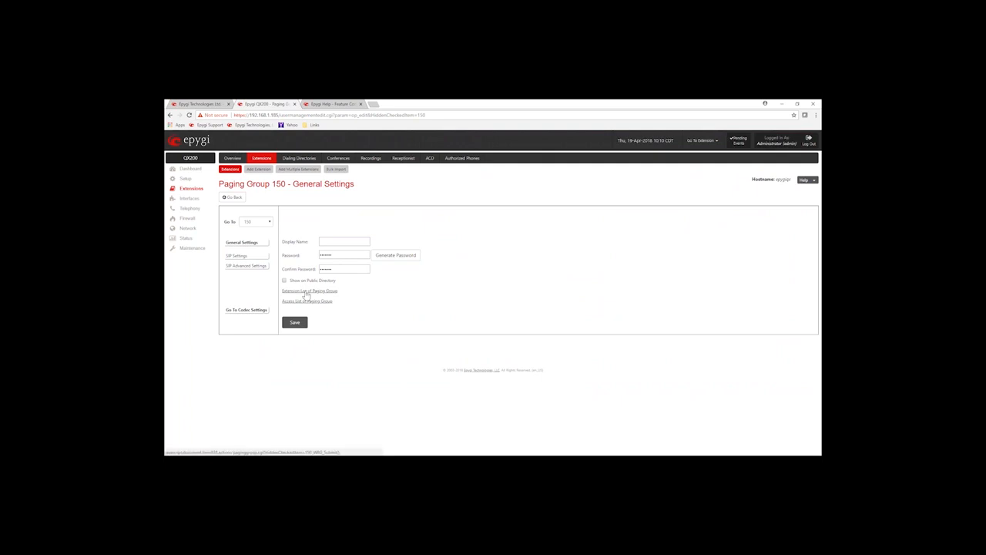
mouse_move(282, 301)
left_mouse_down()
mouse_move(290, 301)
mouse_move(283, 291)
left_mouse_up()
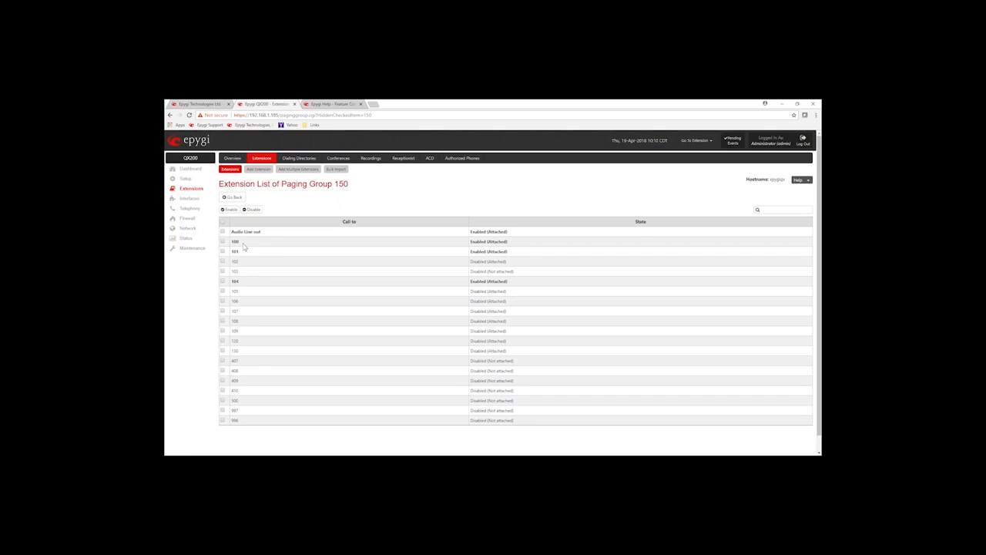
double_click(236, 242)
left_click_drag(241, 253, 237, 252)
left_click(237, 281)
- On the full extensions list, locate the 200 recording box and 155 call park entries
left_click(229, 169)
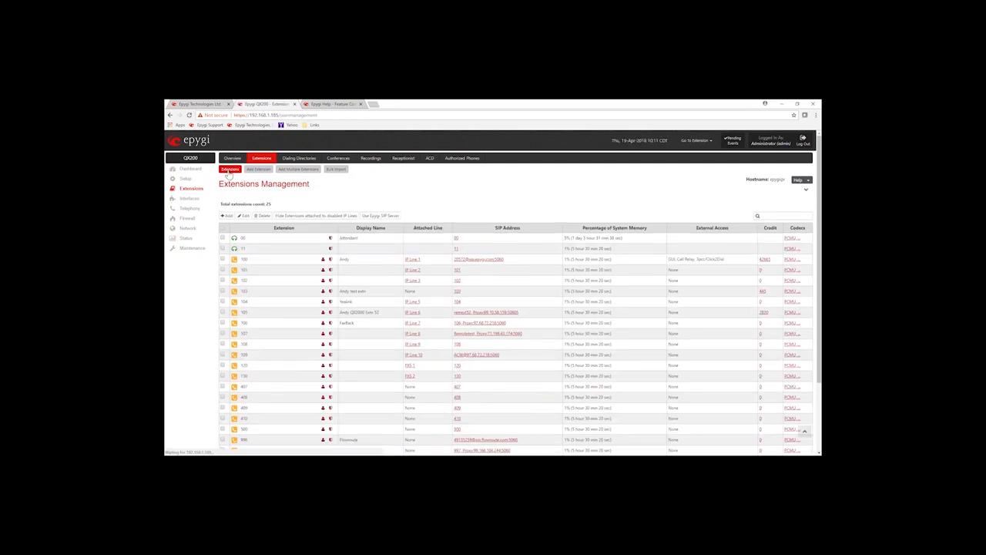
scroll(290, 299, "down", 3)
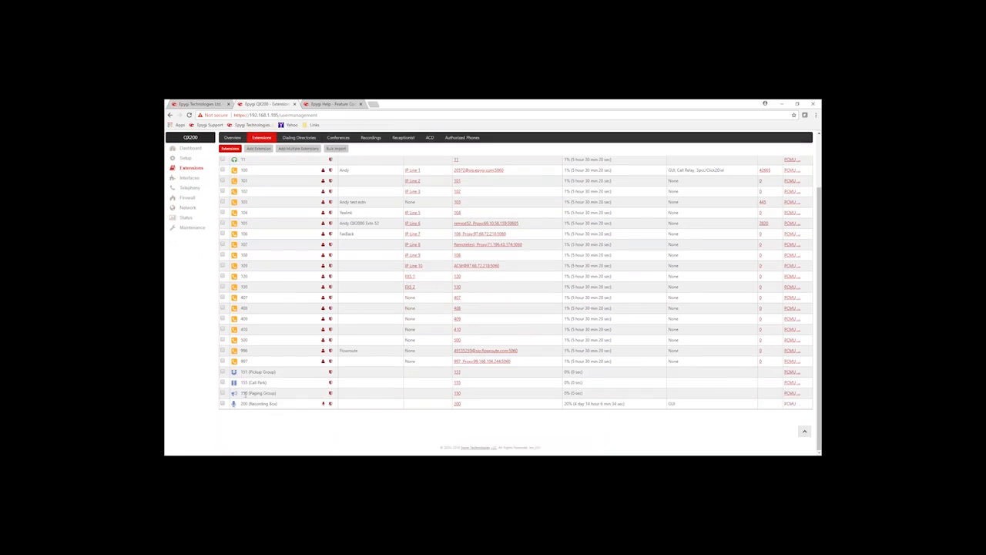
left_click_drag(241, 403, 274, 404)
left_click(300, 406)
left_click_drag(241, 384, 272, 382)
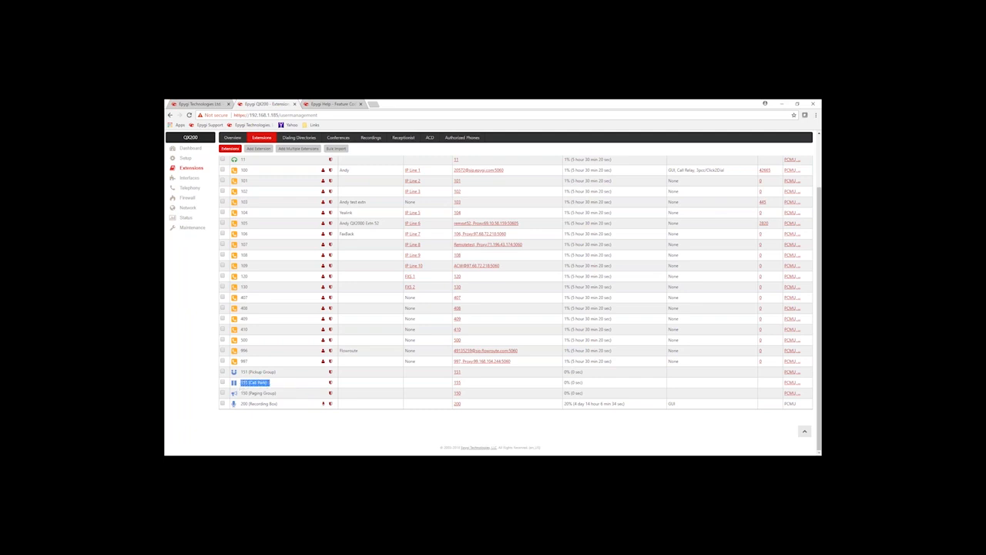